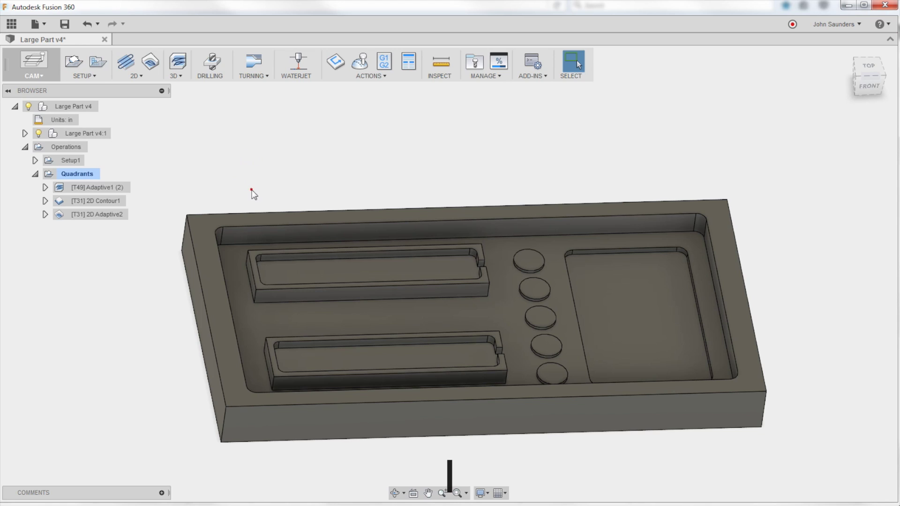
# Step: Measure the length of the part's top edge, then close the measurement
pyautogui.press('i')
pyautogui.click(291, 211)
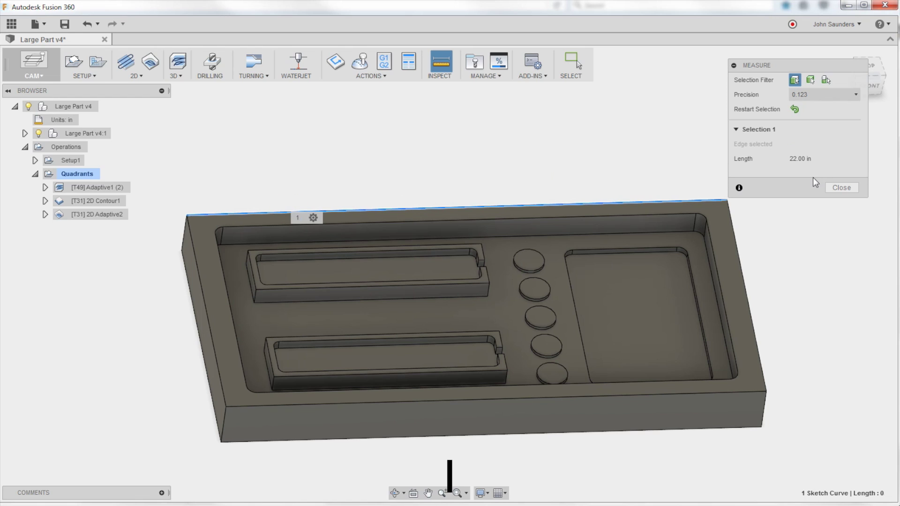
pyautogui.click(842, 187)
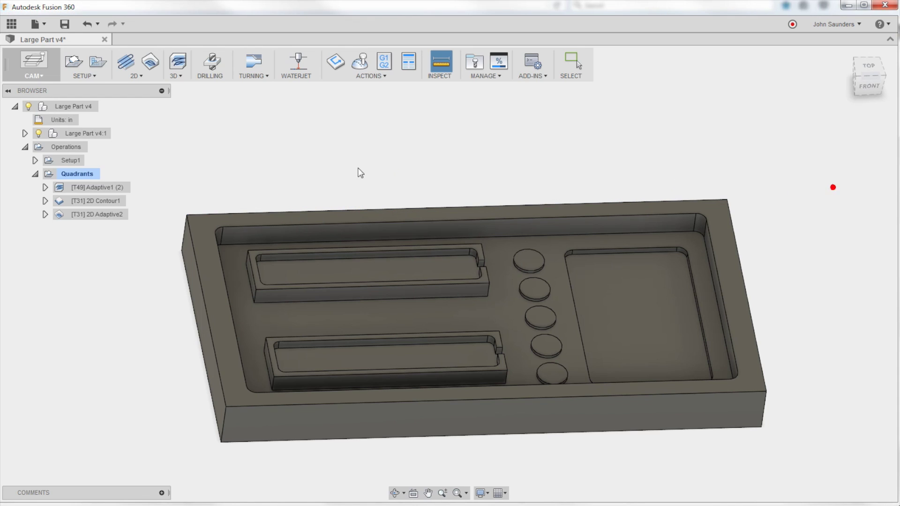
# Step: Preview the Adaptive1 (2), 2D Contour1 and 2D Adaptive2 toolpaths in turn
pyautogui.click(109, 186)
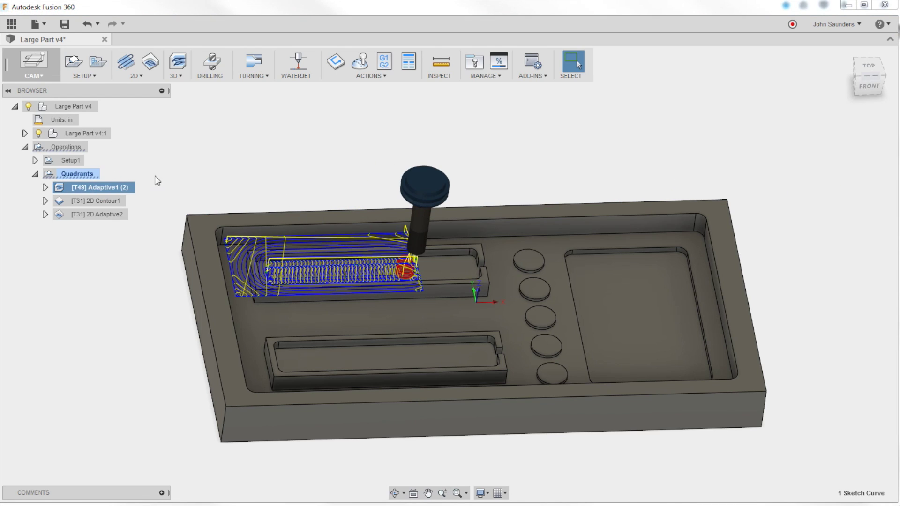
pyautogui.click(93, 202)
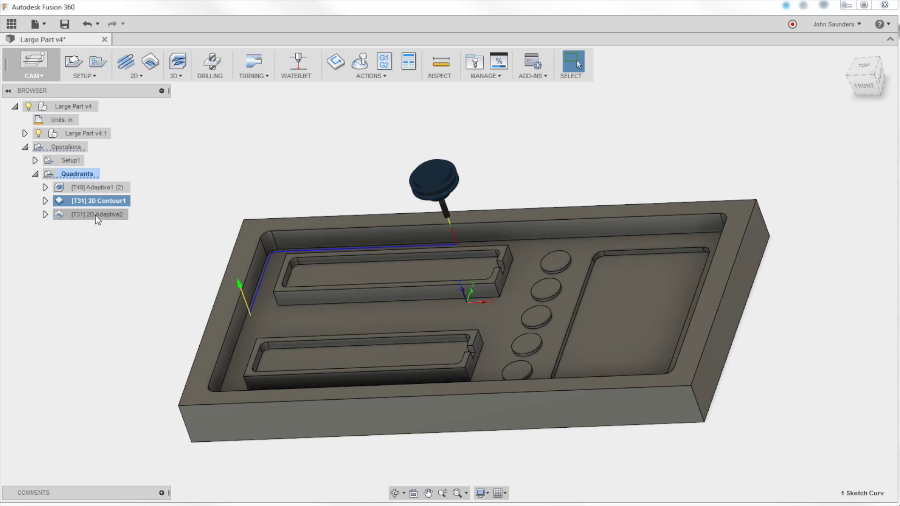
pyautogui.click(94, 215)
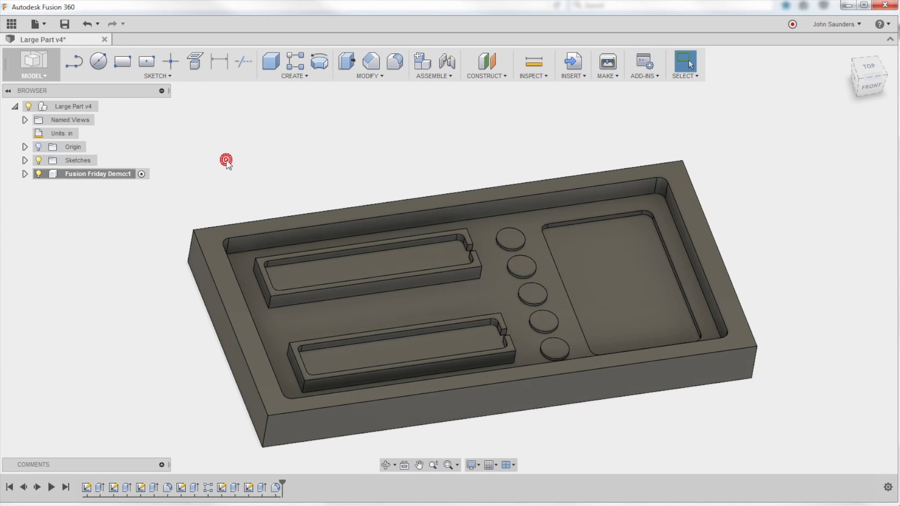
# Step: Measure the part's top and left edges with Ctrl+G, confirming the 11.00 in side
pyautogui.hotkey('ctrl', 'g')
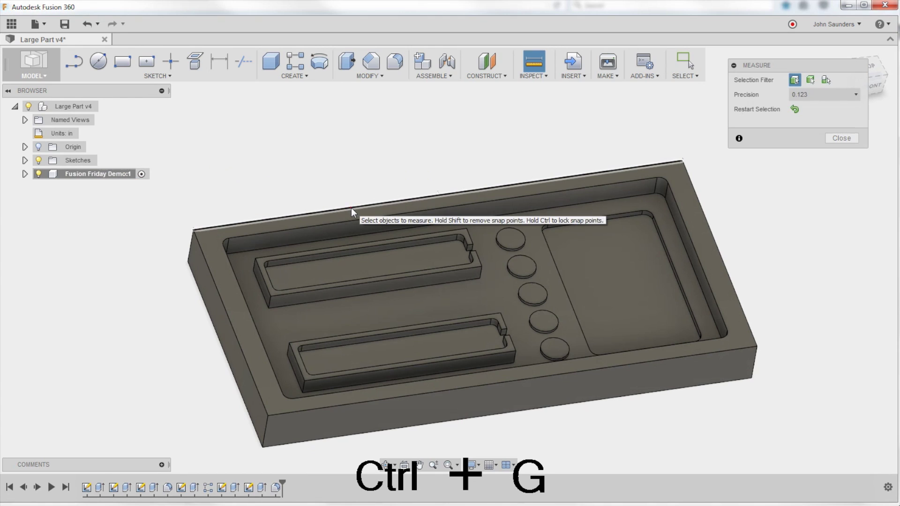
pyautogui.click(347, 208)
pyautogui.click(314, 140)
pyautogui.click(203, 254)
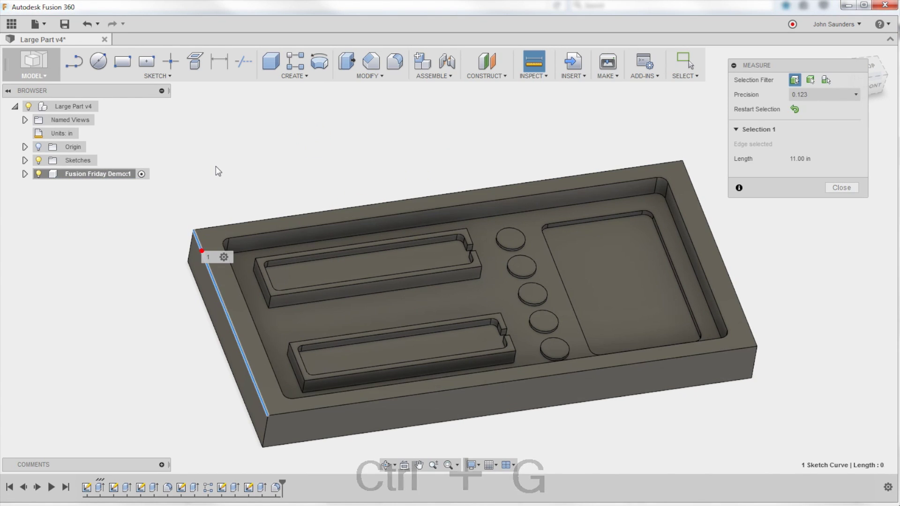
pyautogui.click(227, 159)
pyautogui.moveTo(330, 153)
pyautogui.keyDown('shift'); pyautogui.mouseDown(button='middle')
pyautogui.moveTo(315, 140)
pyautogui.moveTo(325, 137)
pyautogui.moveTo(340, 155)
pyautogui.mouseUp(button='middle'); pyautogui.keyUp('shift')
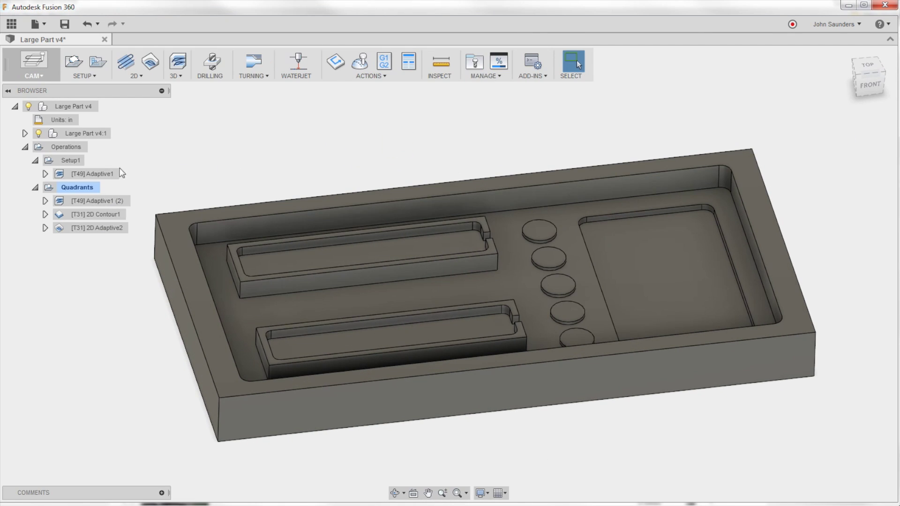
# Step: Delete the [T49] Adaptive1 operation, then select Setup1 and collapse the Quadrants folder
pyautogui.click(97, 175)
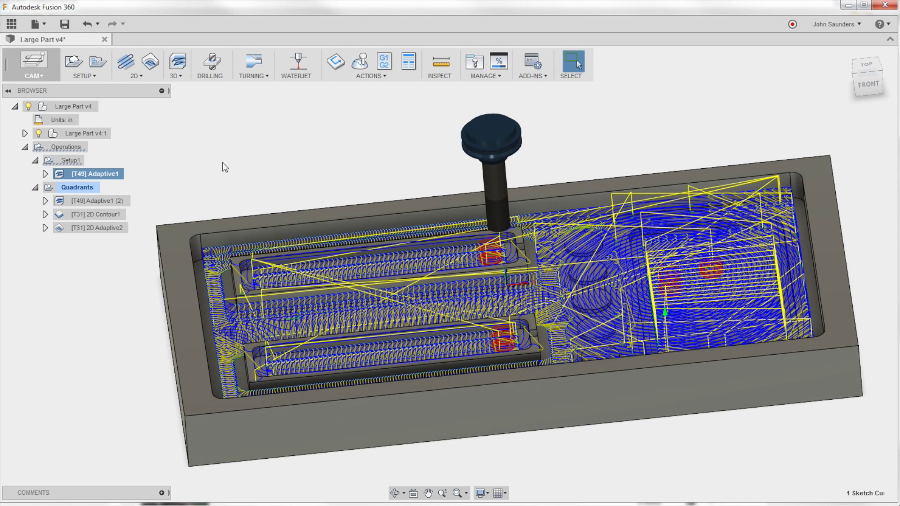
pyautogui.click(180, 151)
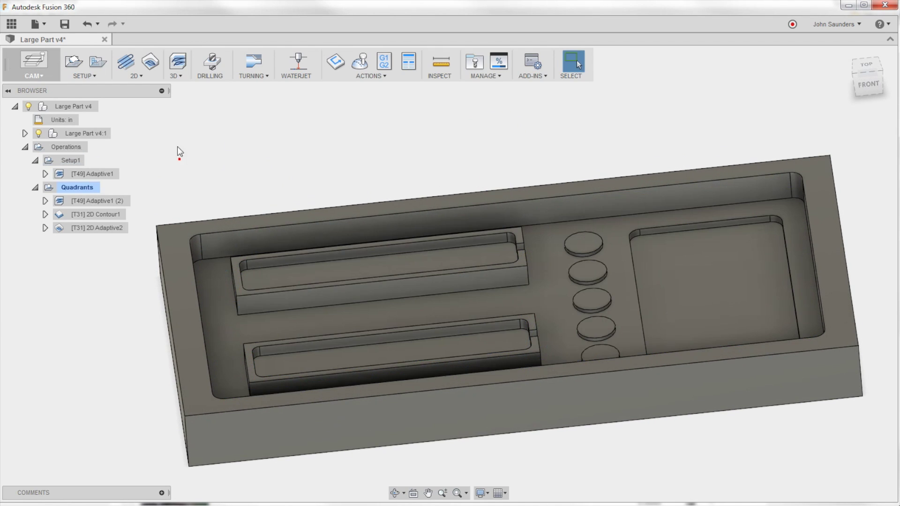
pyautogui.click(100, 173)
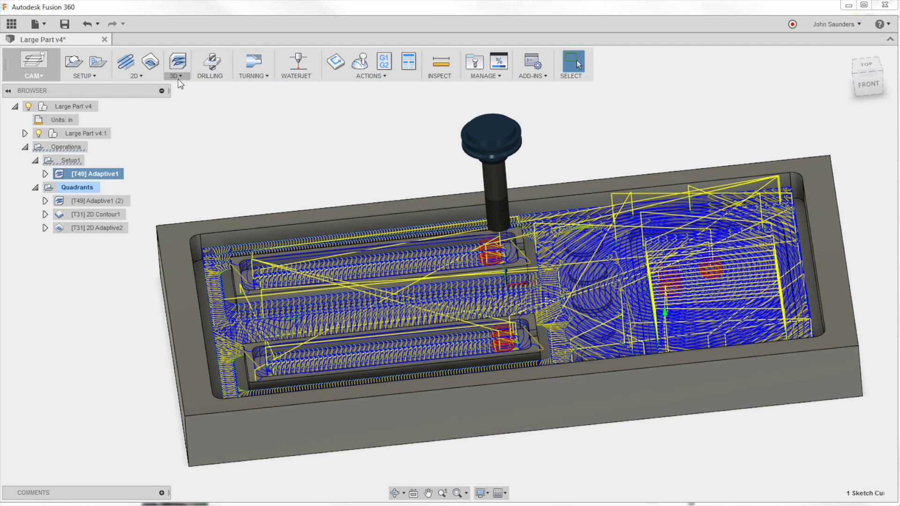
pyautogui.click(195, 150)
pyautogui.click(99, 174)
pyautogui.press('Delete')
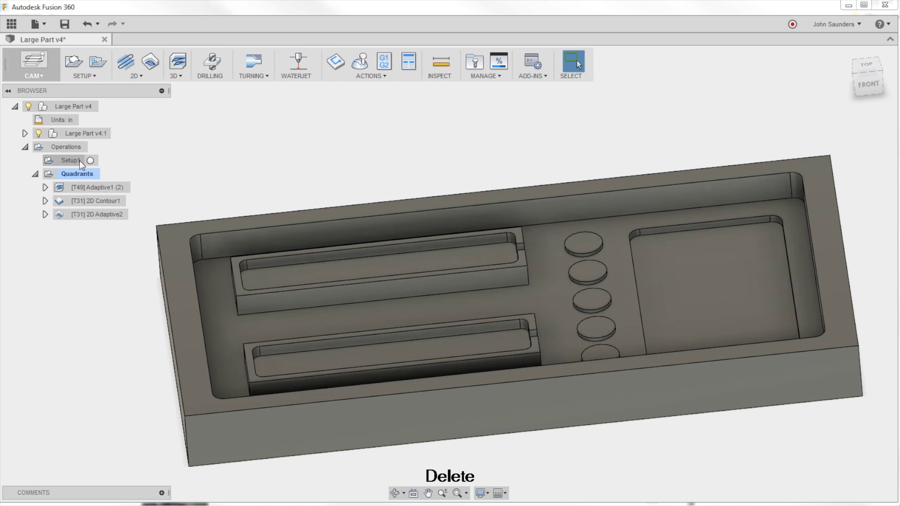
pyautogui.click(88, 161)
pyautogui.click(35, 174)
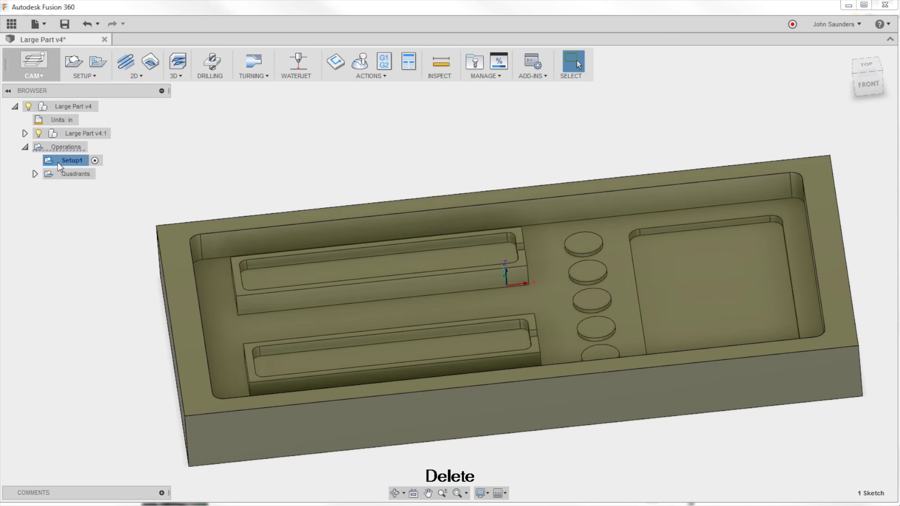
# Step: Create a 3D Adaptive Clearing operation using the Ø3/4" ShearHog face mill, found by filtering for face mills
pyautogui.click(177, 70)
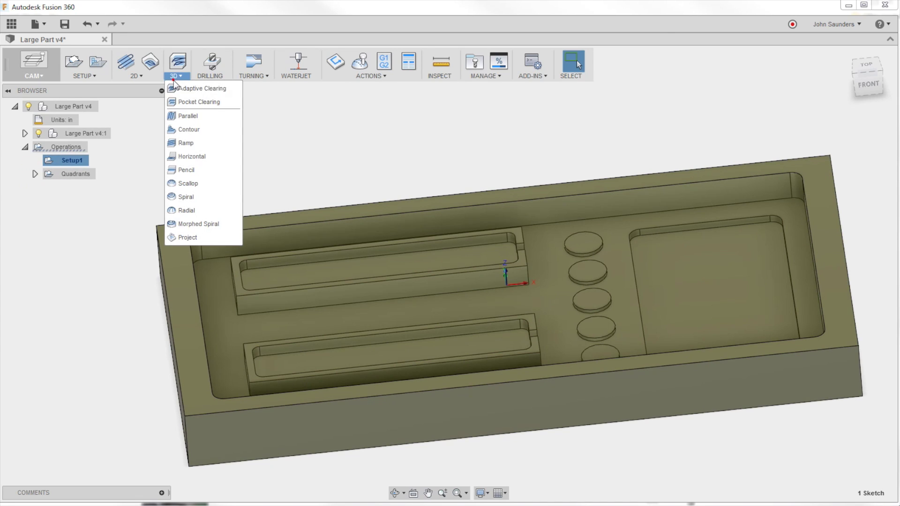
pyautogui.click(201, 88)
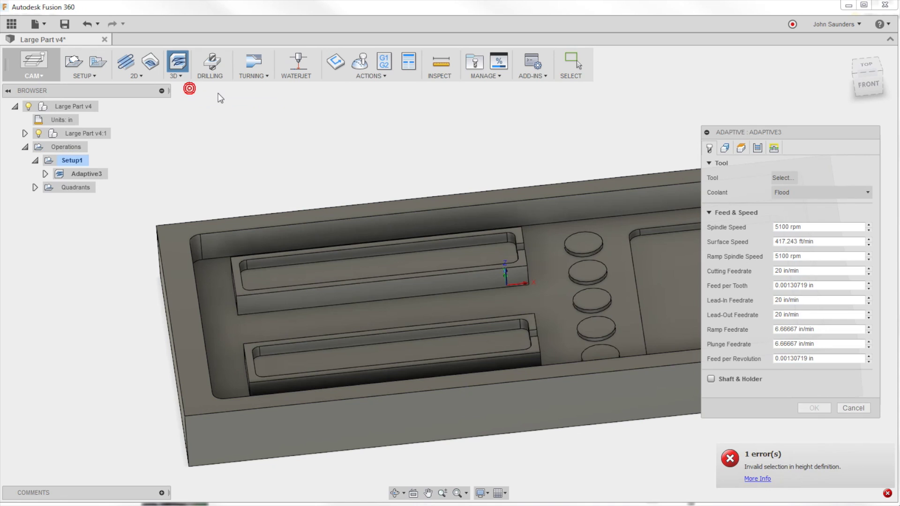
pyautogui.click(784, 178)
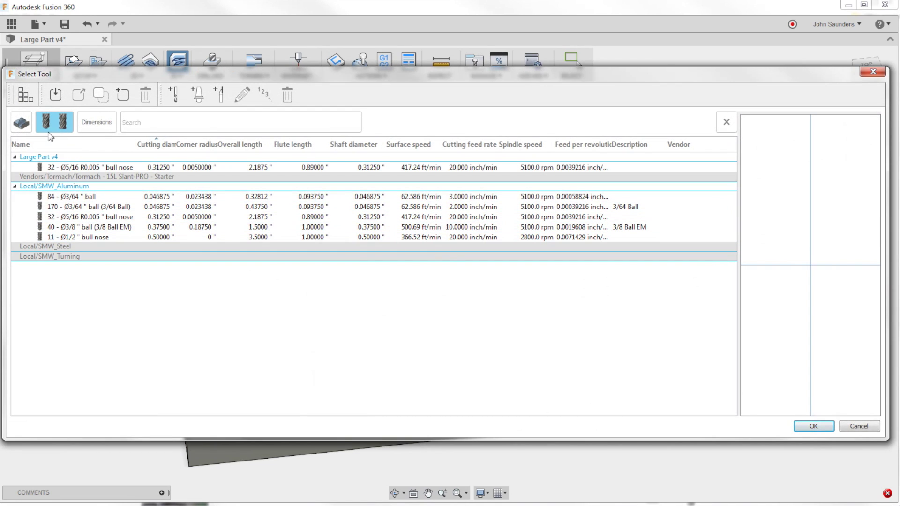
pyautogui.click(54, 122)
pyautogui.click(209, 176)
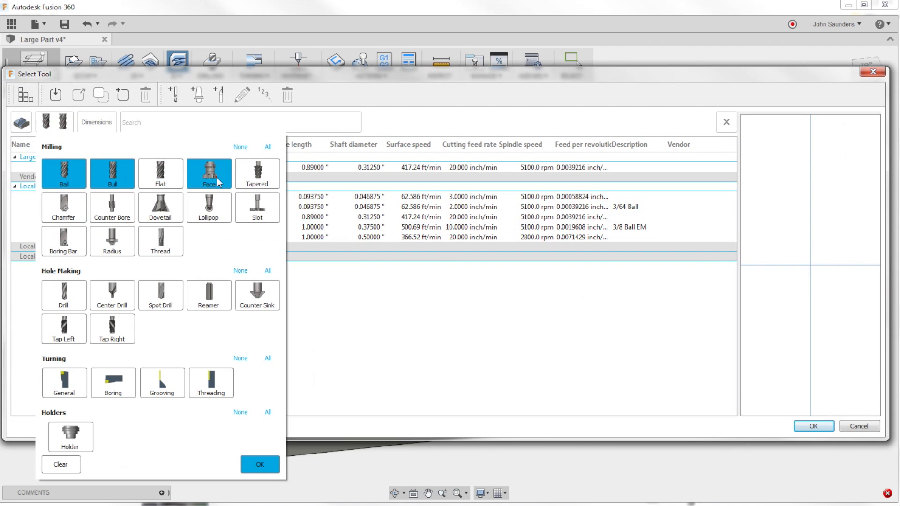
pyautogui.click(274, 462)
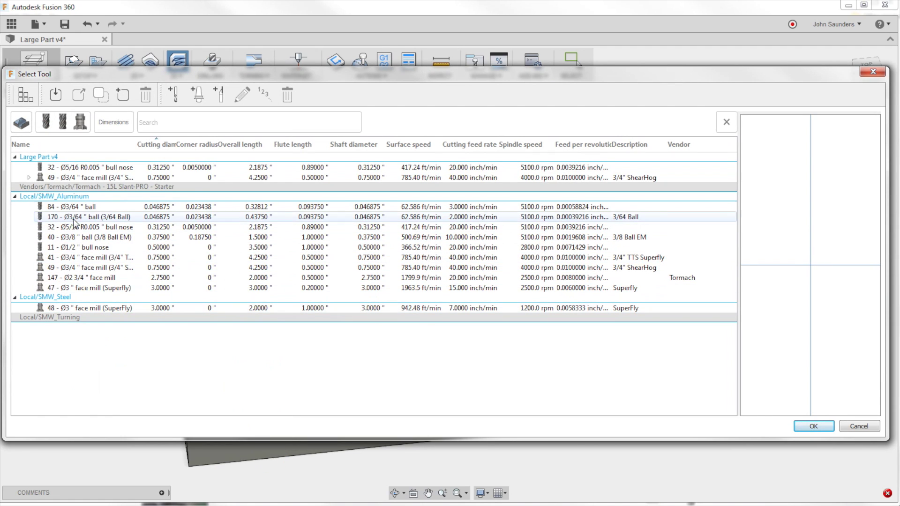
pyautogui.click(78, 178)
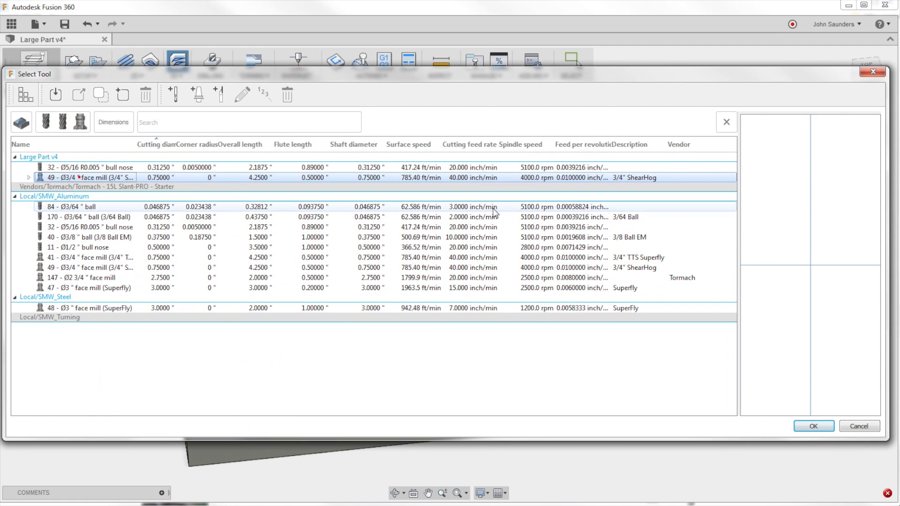
pyautogui.click(801, 427)
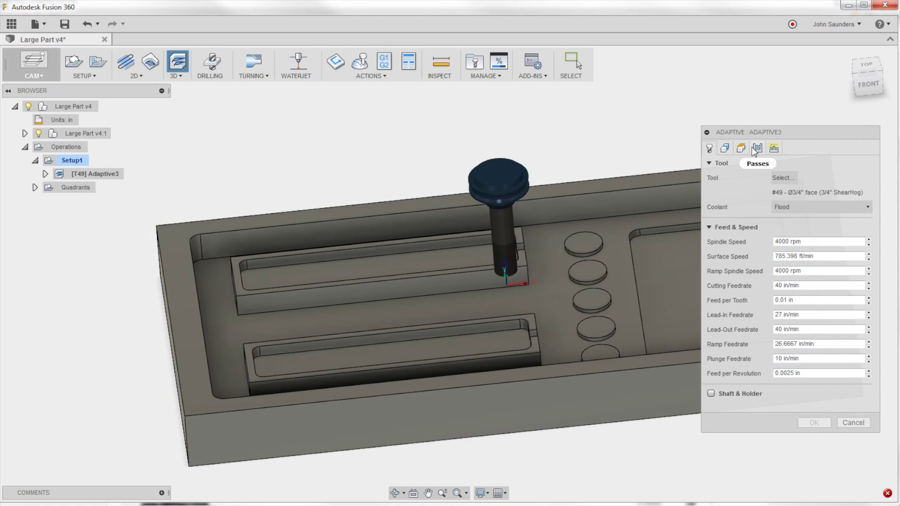
# Step: Set Optimal Load to 0.2 and the bottom height reference, then generate despite the stepdown warning
pyautogui.click(757, 148)
pyautogui.tripleClick(810, 206)
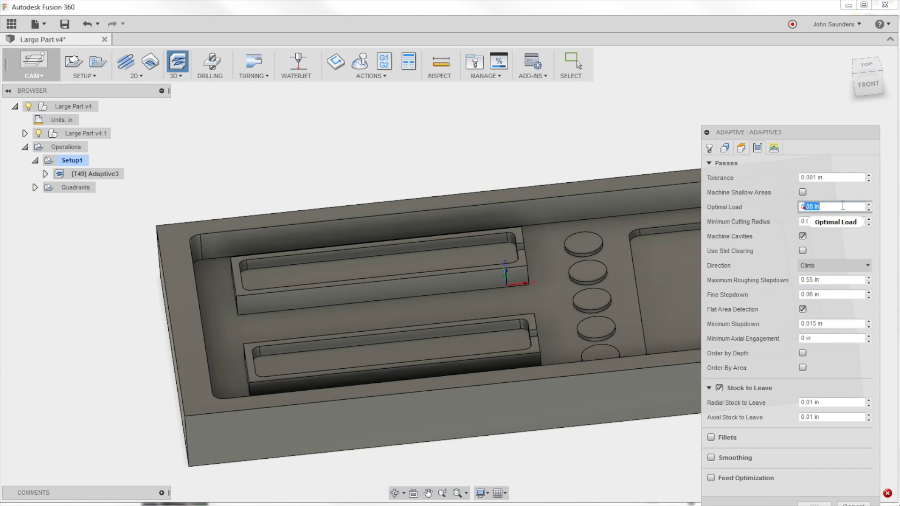
pyautogui.press('Delete')
pyautogui.write('0.2')
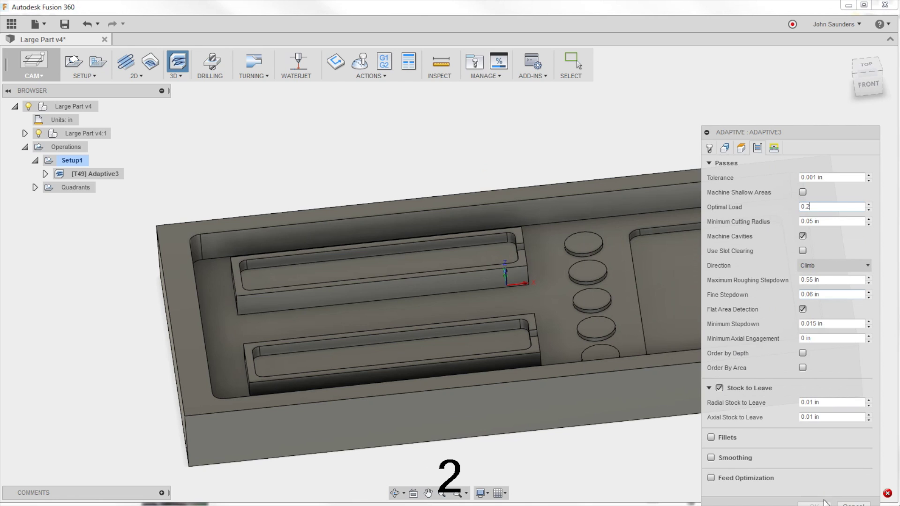
pyautogui.click(740, 150)
pyautogui.click(781, 326)
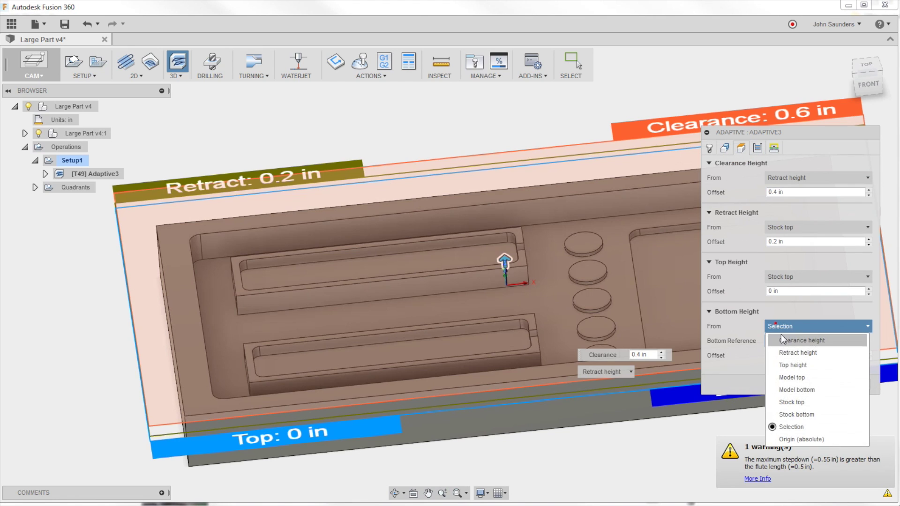
pyautogui.click(800, 390)
pyautogui.press('Return')
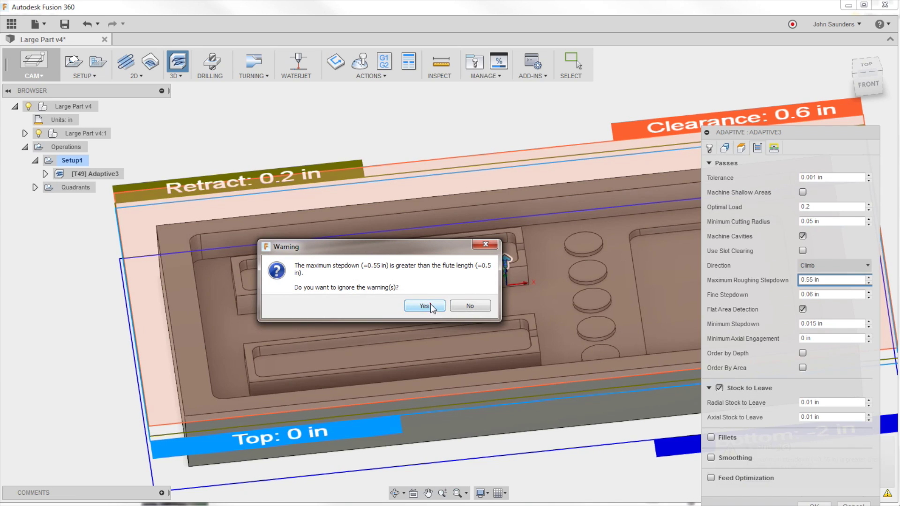
pyautogui.click(430, 304)
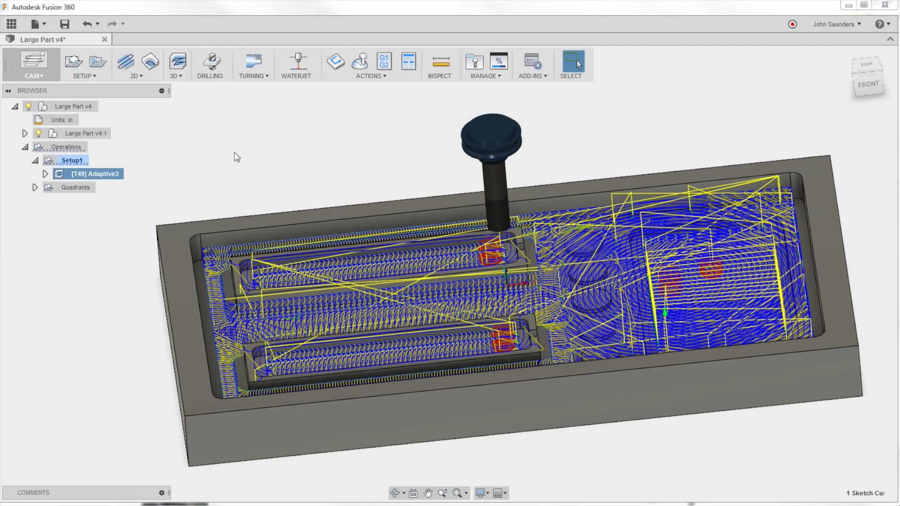
# Step: Reselect Adaptive3 and zoom, pan and orbit toward a top view to inspect its toolpath
pyautogui.click(233, 151)
pyautogui.click(101, 174)
pyautogui.scroll(2, 337, 174)
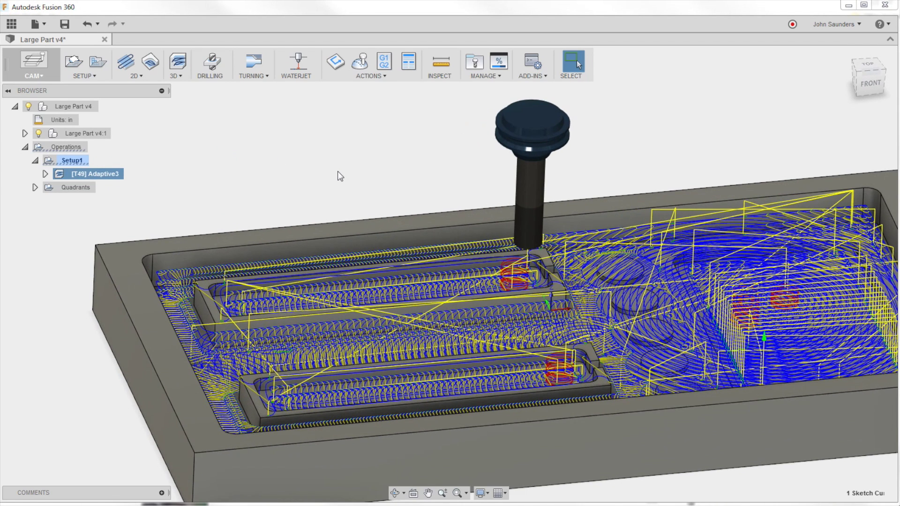
pyautogui.moveTo(263, 139); pyautogui.dragTo(224, 122, button='middle')
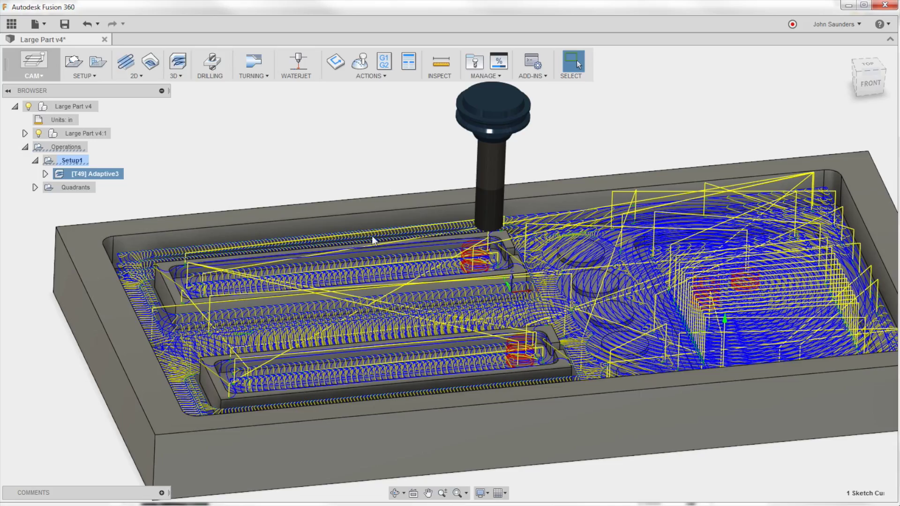
pyautogui.keyDown('shift'); pyautogui.moveTo(372, 235); pyautogui.dragTo(373, 275, button='middle'); pyautogui.keyUp('shift')
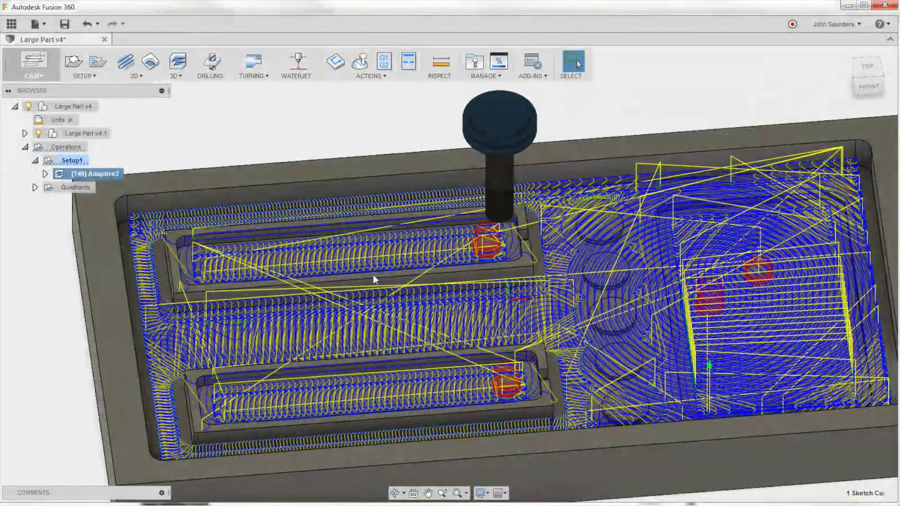
# Step: Edit Adaptive3, review its Passes tab, and confirm to regenerate the toolpath
pyautogui.rightClick(95, 173)
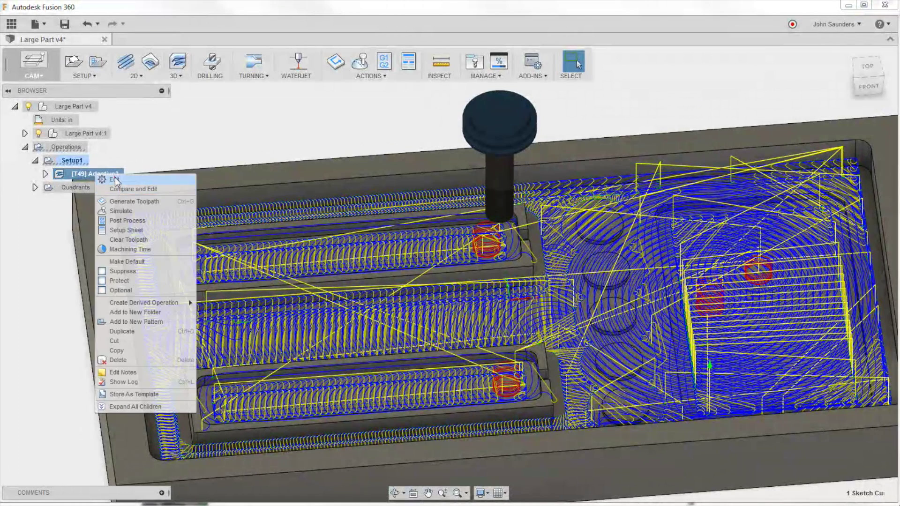
pyautogui.click(114, 178)
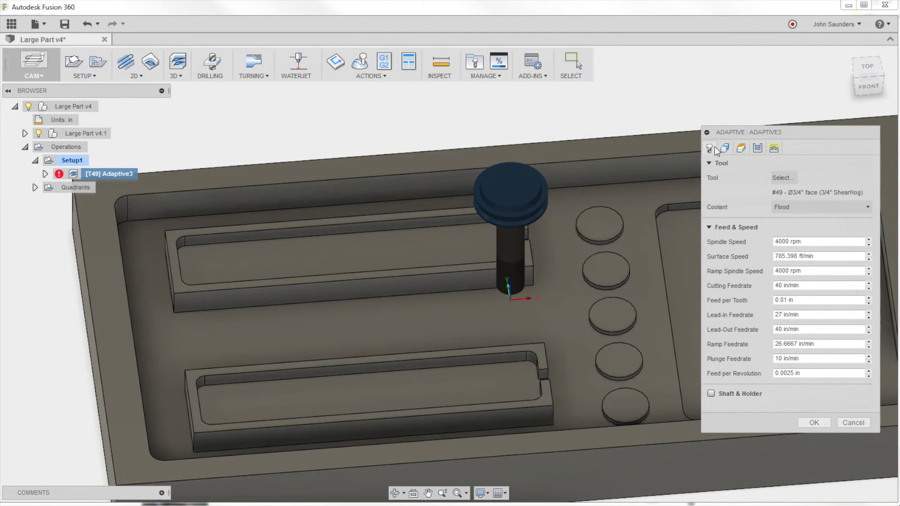
pyautogui.click(758, 149)
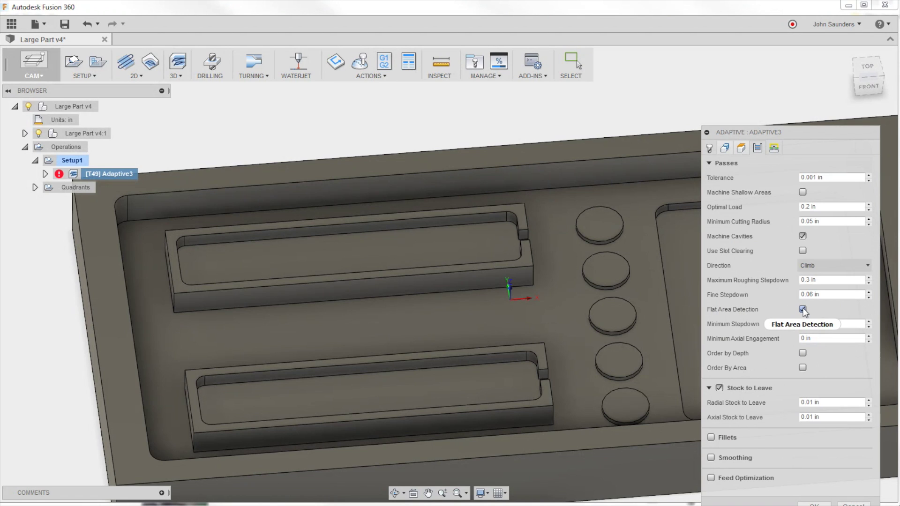
pyautogui.click(815, 504)
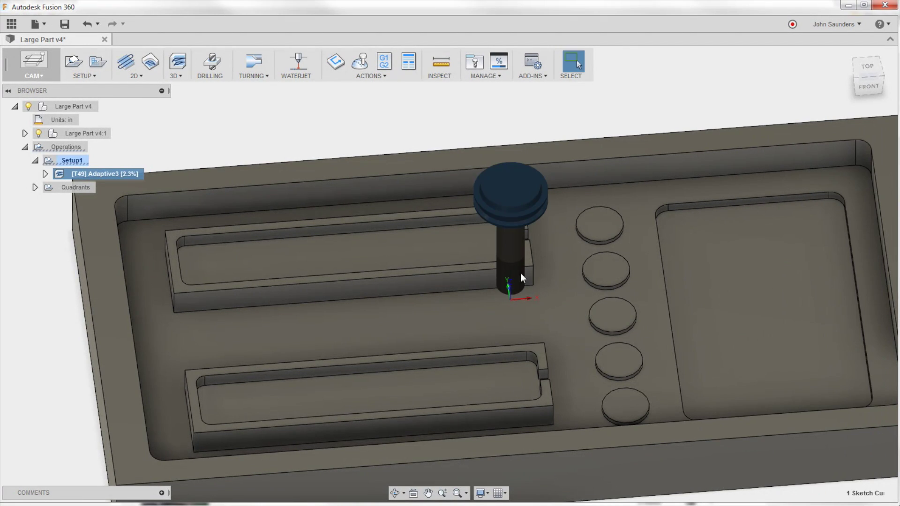
pyautogui.keyDown('shift'); pyautogui.moveTo(273, 134); pyautogui.dragTo(274, 128, button='middle'); pyautogui.keyUp('shift')
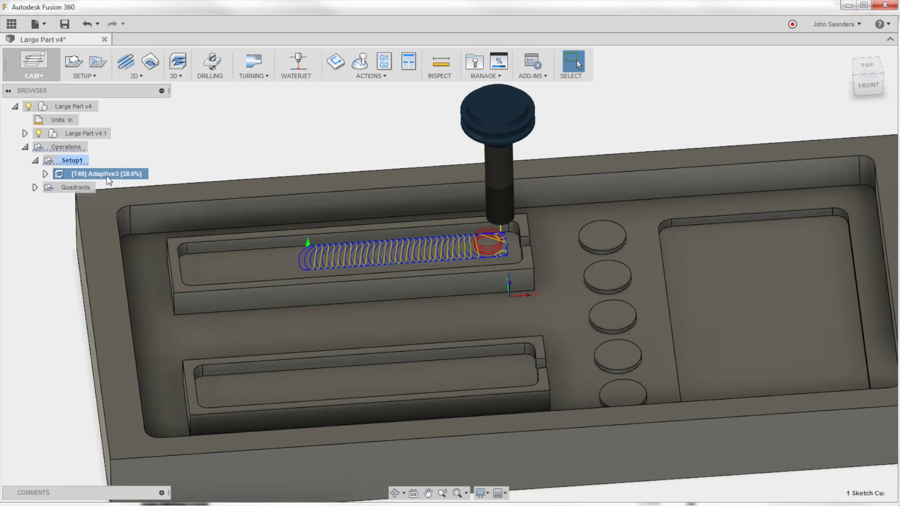
# Step: Expand the Quadrants folder and preview its Adaptive1 (2) toolpath, then clear the selection
pyautogui.doubleClick(89, 173)
pyautogui.press('Return')
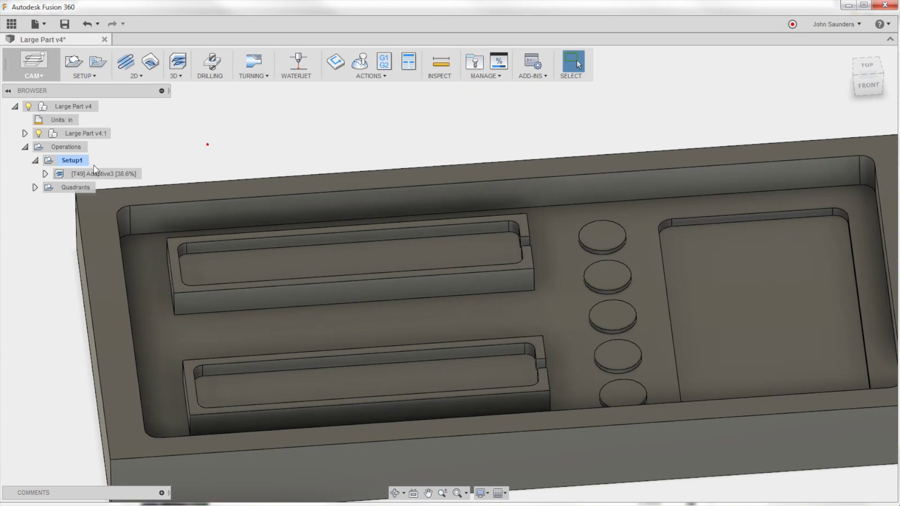
pyautogui.keyDown('shift'); pyautogui.moveTo(244, 225); pyautogui.dragTo(267, 245, button='middle'); pyautogui.keyUp('shift')
pyautogui.scroll(-1, 165, 203)
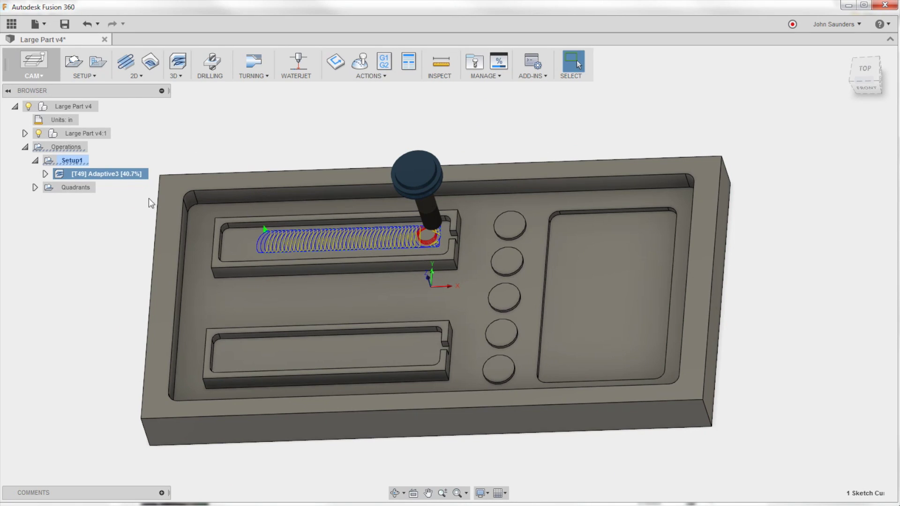
pyautogui.click(35, 187)
pyautogui.click(75, 198)
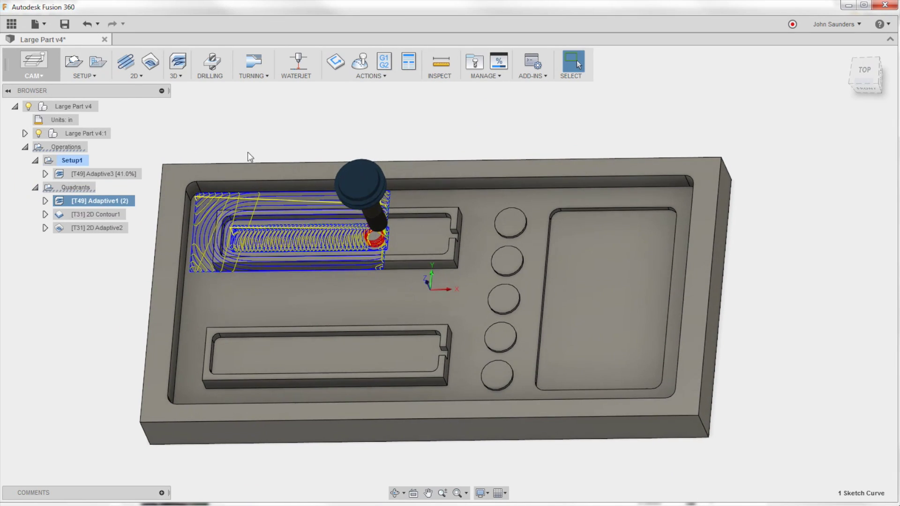
pyautogui.click(246, 150)
# Step: Switch to the Model workspace and activate the Large Part v4 component
pyautogui.click(40, 77)
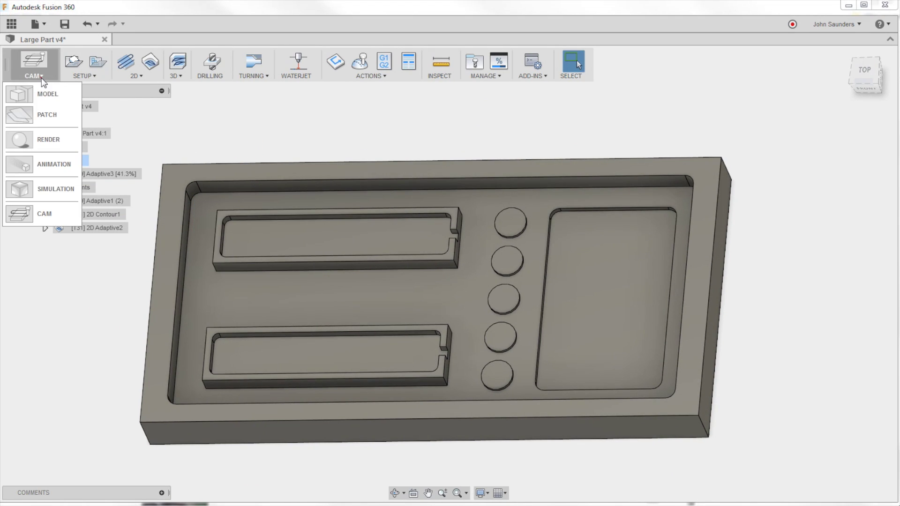
pyautogui.click(47, 94)
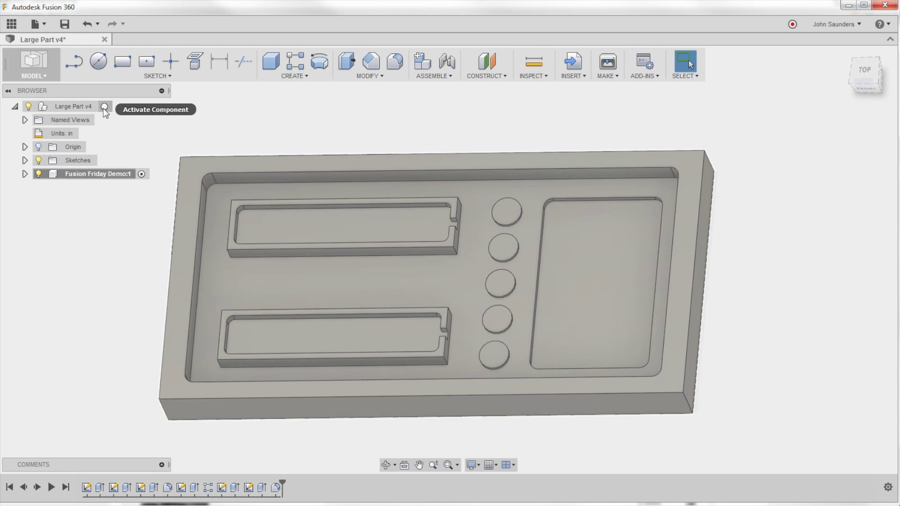
pyautogui.click(104, 107)
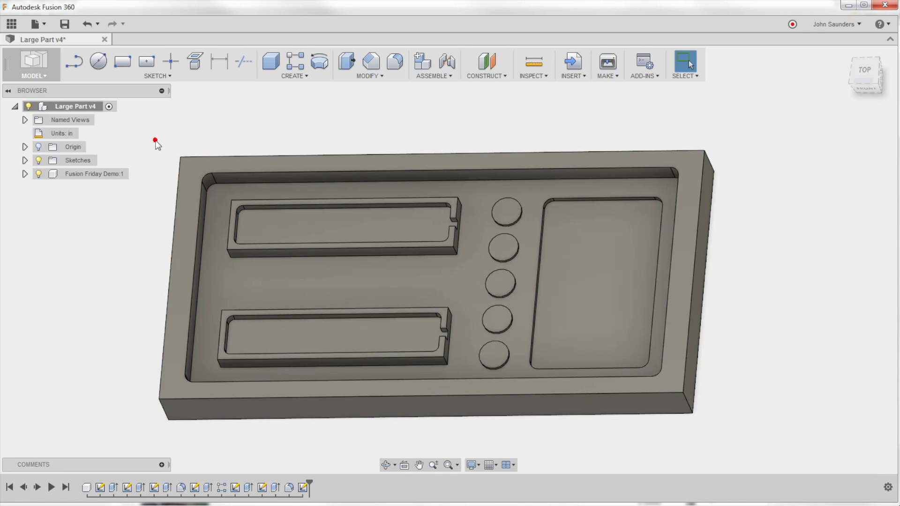
# Step: Sketch a 2-point rectangle on the top face from the top-left corner toward the middle, then finish the sketch
pyautogui.click(128, 69)
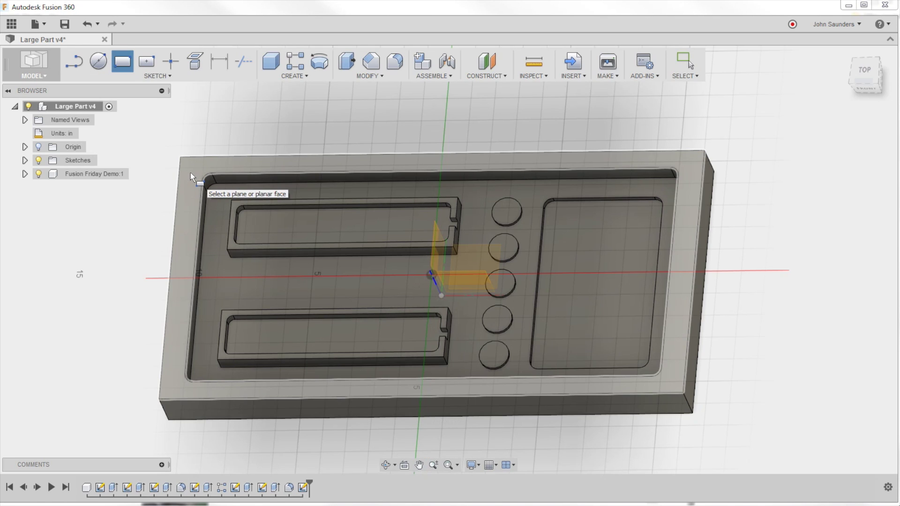
pyautogui.click(190, 173)
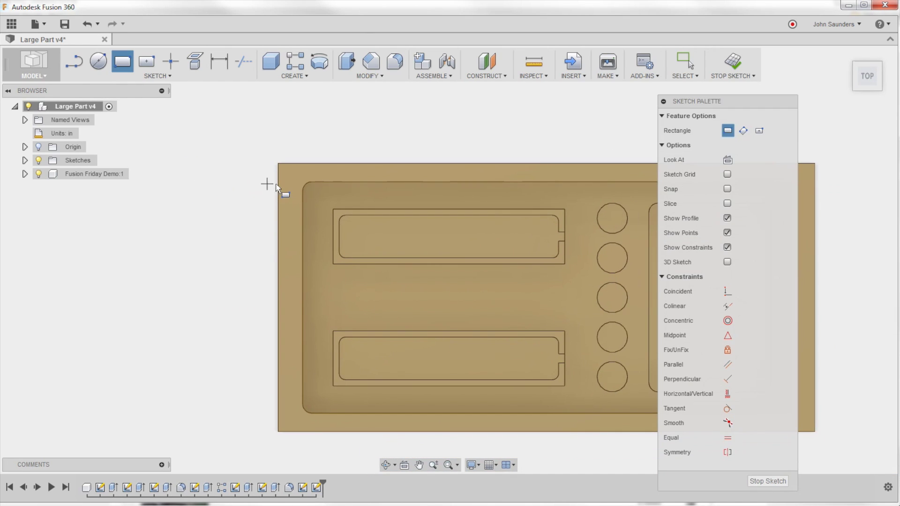
pyautogui.click(280, 164)
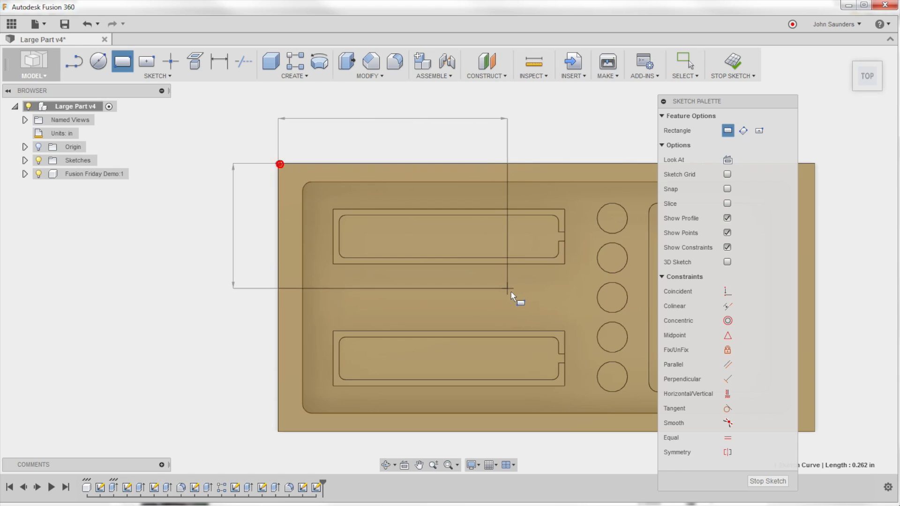
pyautogui.click(509, 356)
pyautogui.scroll(-2, 510, 339)
pyautogui.moveTo(559, 313); pyautogui.dragTo(279, 300, button='middle')
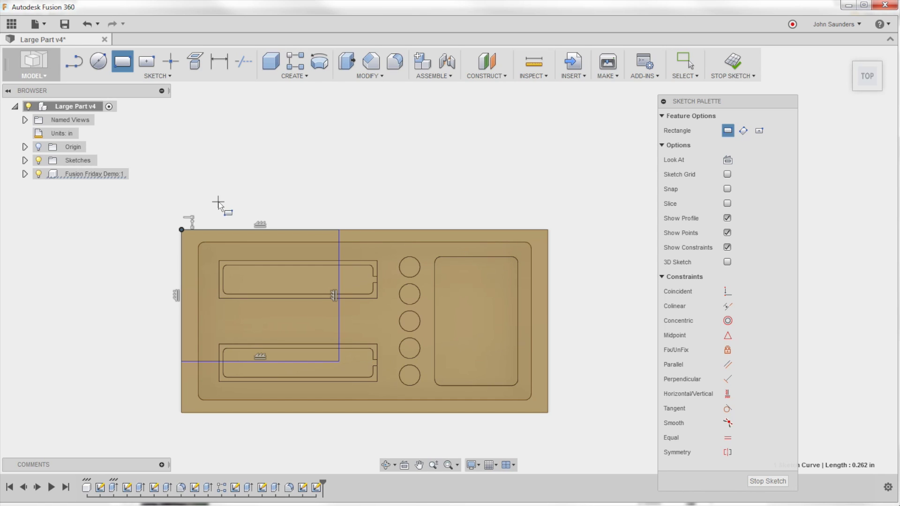
pyautogui.click(734, 70)
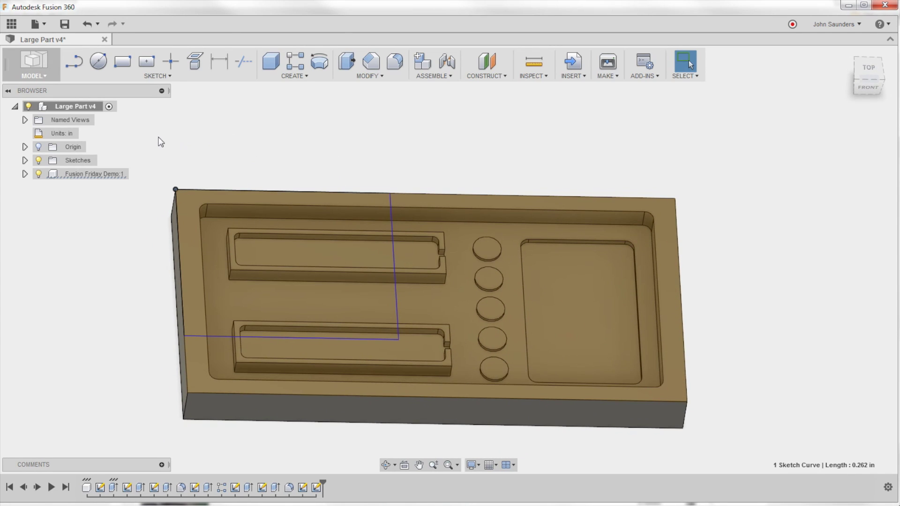
# Step: Expand the Sketches folder and select Sketch2 to check its outline
pyautogui.click(229, 146)
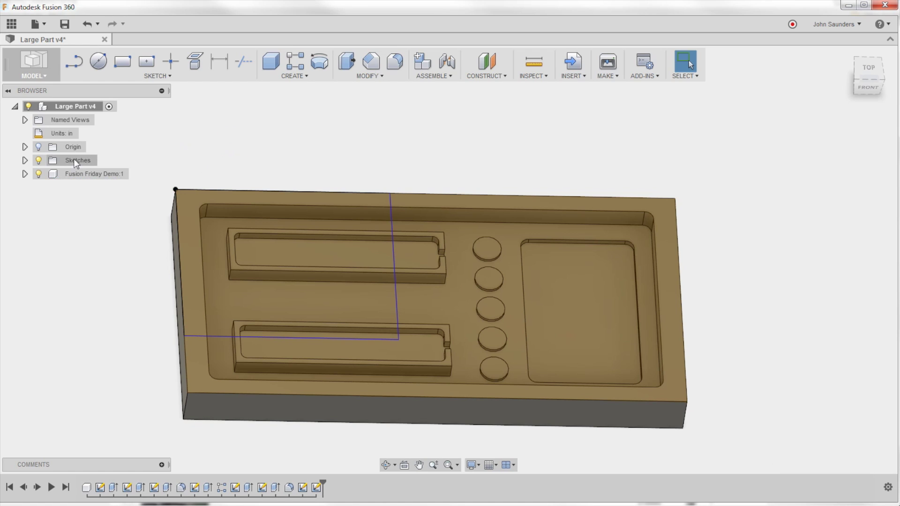
pyautogui.click(24, 160)
pyautogui.click(86, 187)
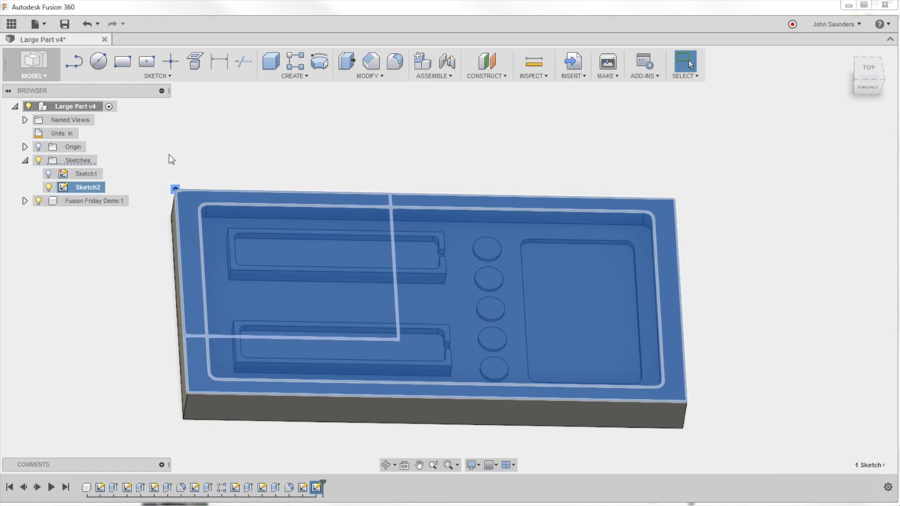
pyautogui.click(171, 154)
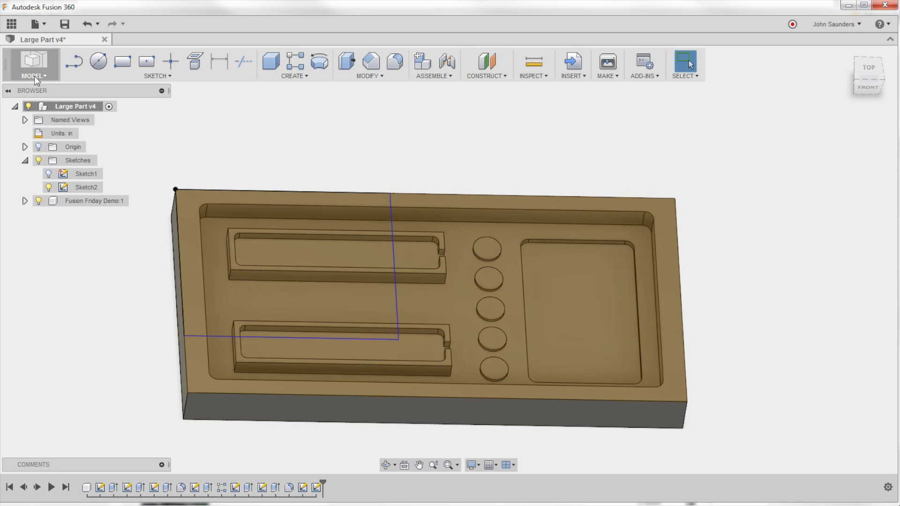
# Step: Return to the CAM workspace, collapse Quadrants, preview the Adaptive3 toolpath, then select Setup1
pyautogui.click(34, 75)
pyautogui.click(61, 210)
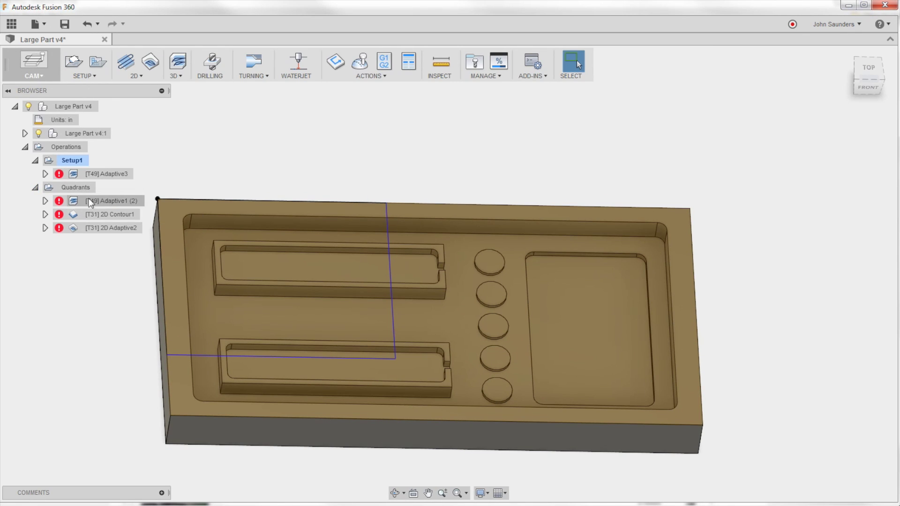
pyautogui.click(36, 187)
pyautogui.click(100, 176)
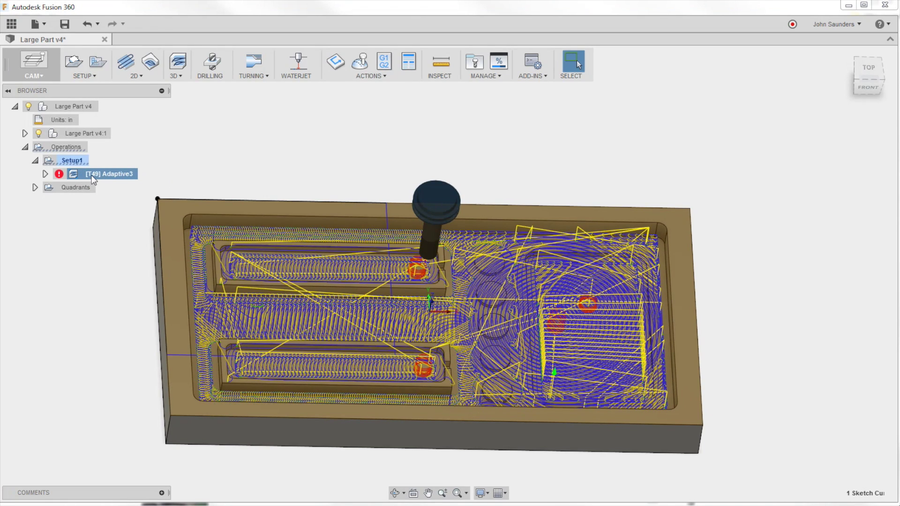
pyautogui.click(70, 160)
pyautogui.keyDown('shift'); pyautogui.moveTo(210, 184); pyautogui.dragTo(223, 175, button='middle'); pyautogui.keyUp('shift')
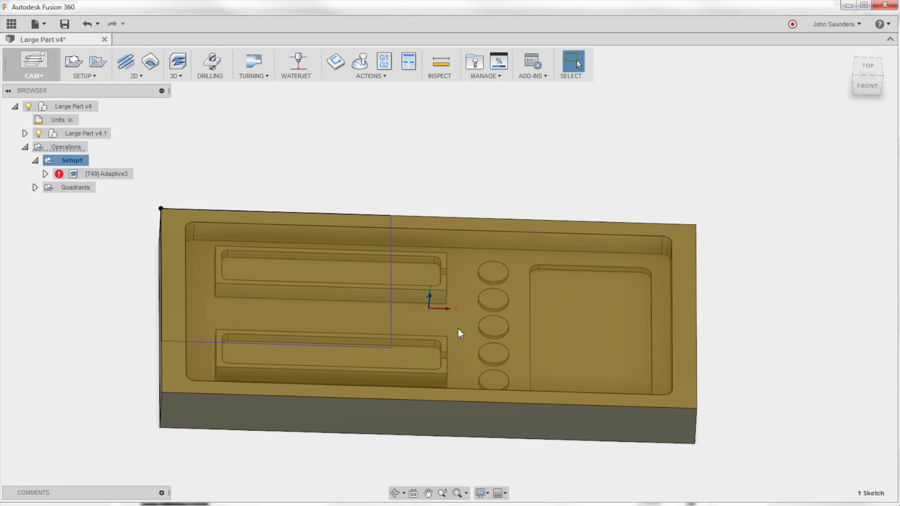
# Step: Edit Setup1 so its origin is the Model box point at the tray's top-left corner
pyautogui.rightClick(70, 159)
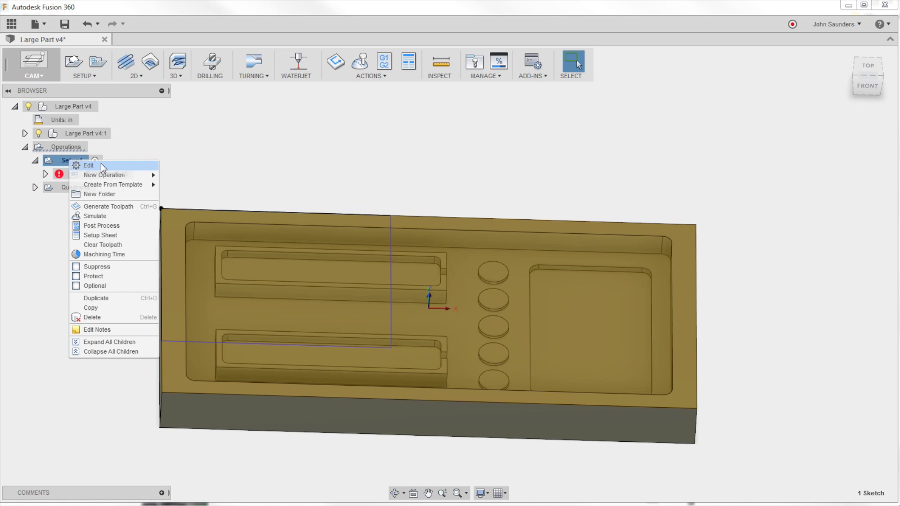
pyautogui.click(88, 165)
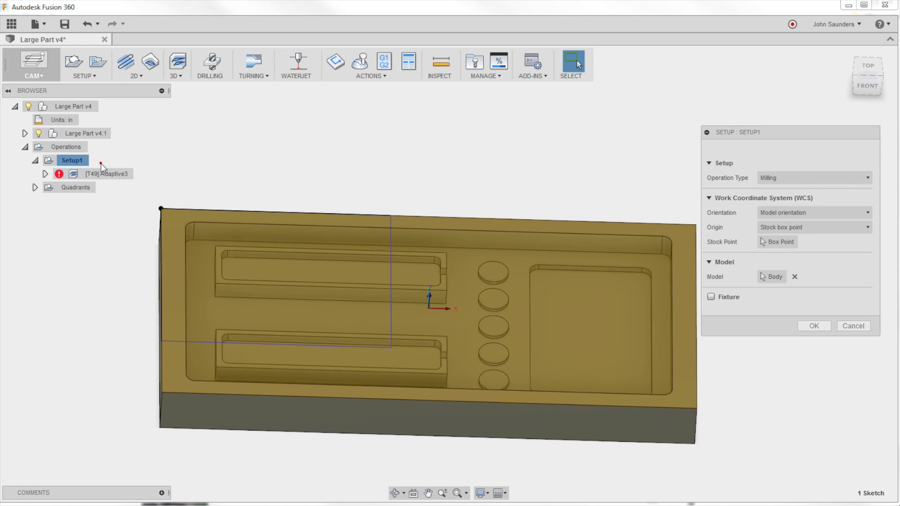
pyautogui.click(786, 227)
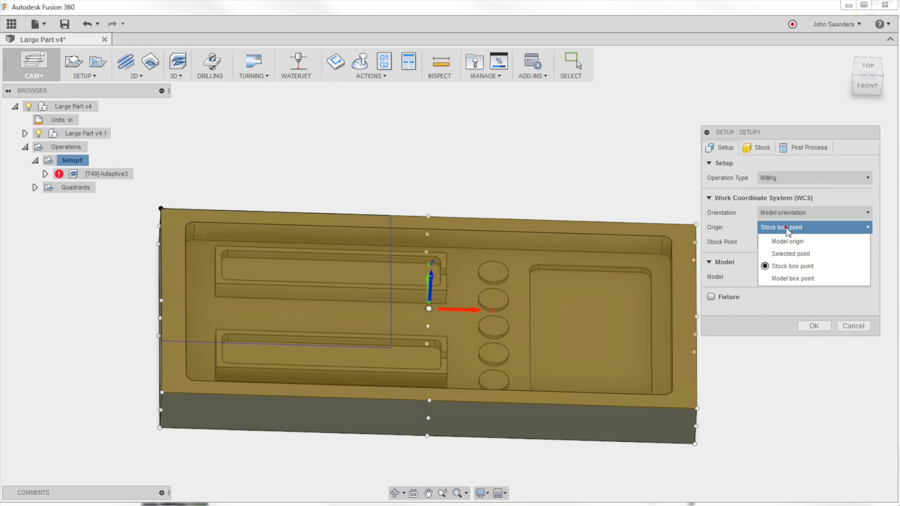
pyautogui.click(781, 278)
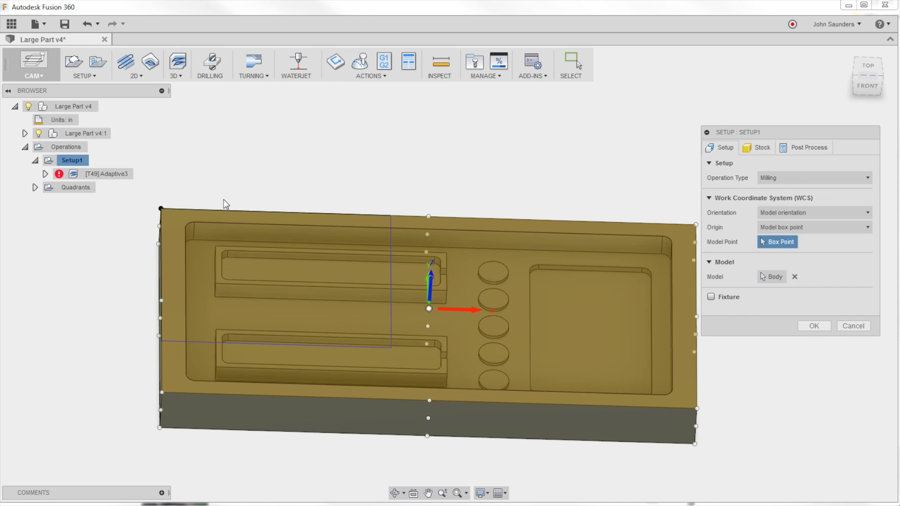
pyautogui.click(161, 209)
pyautogui.keyDown('shift'); pyautogui.moveTo(178, 205); pyautogui.dragTo(370, 165, button='middle'); pyautogui.keyUp('shift')
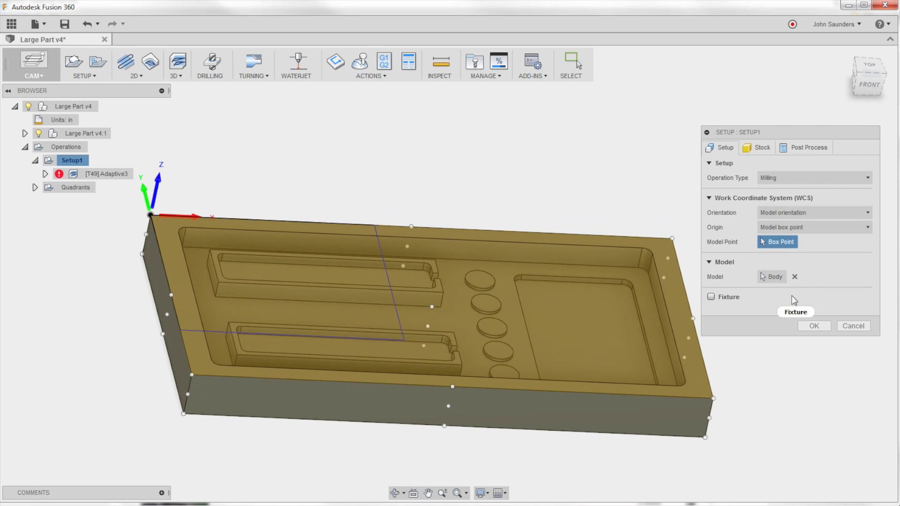
pyautogui.click(812, 327)
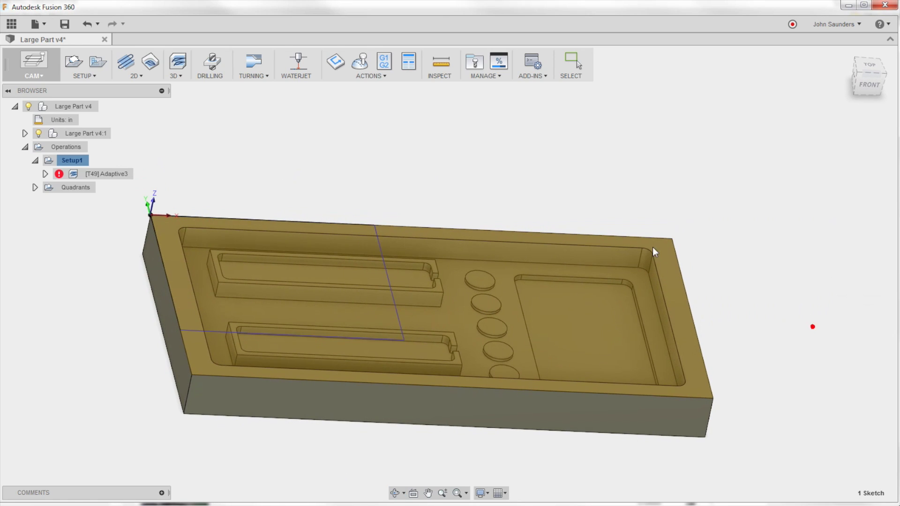
# Step: Set Adaptive3's machining boundary to Selection with the sketched rectangle, regenerate, and orbit to inspect it
pyautogui.click(101, 175)
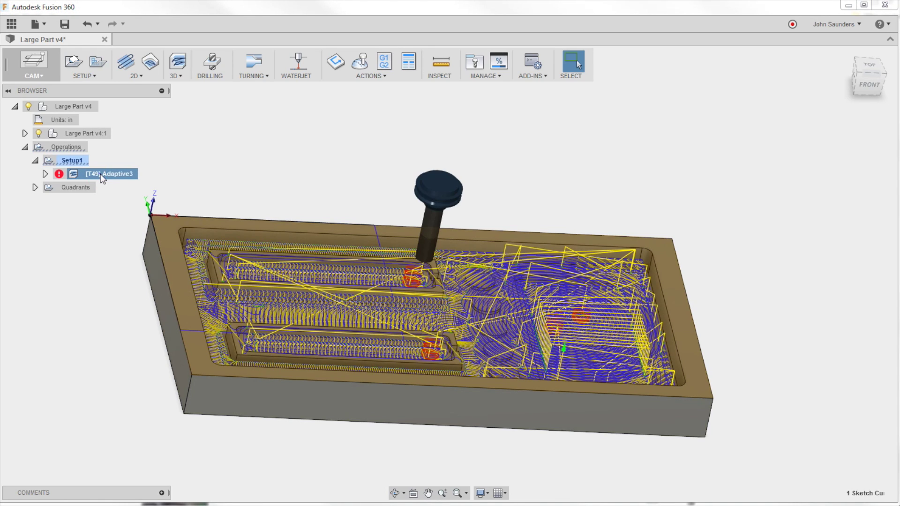
pyautogui.rightClick(100, 173)
pyautogui.click(132, 179)
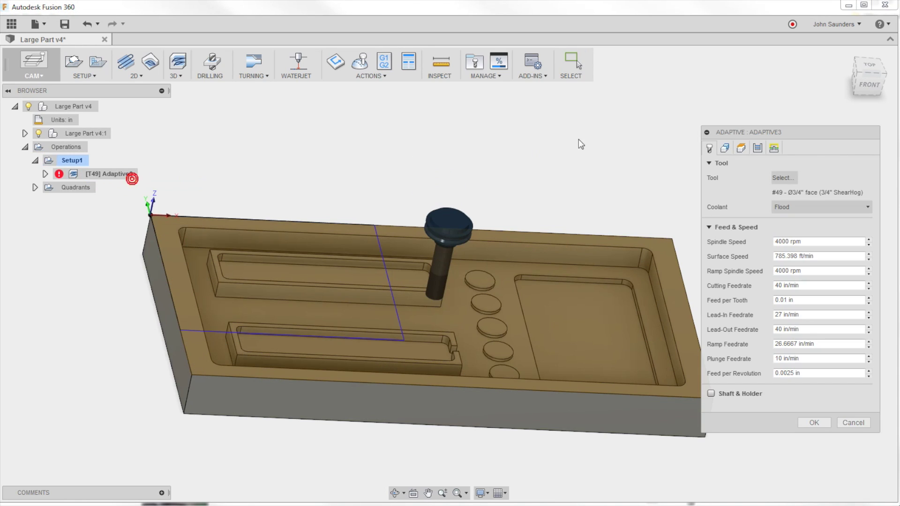
pyautogui.click(725, 147)
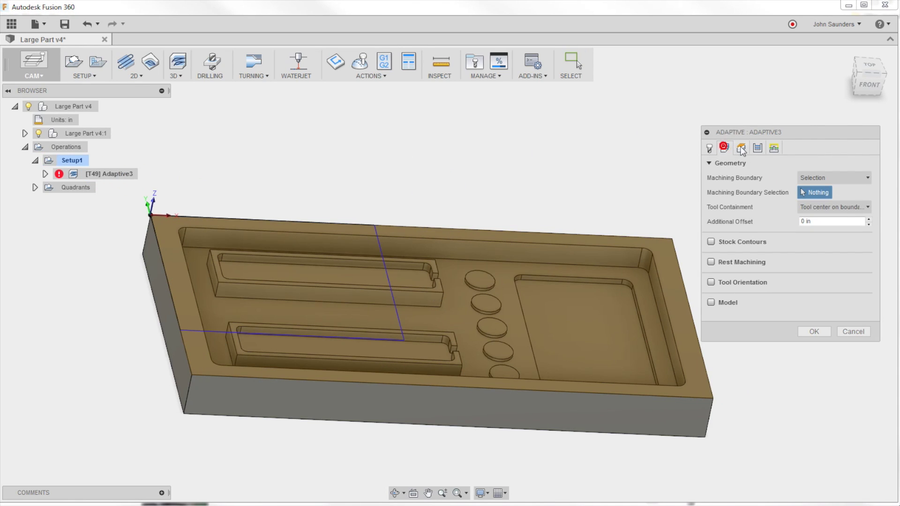
pyautogui.click(840, 178)
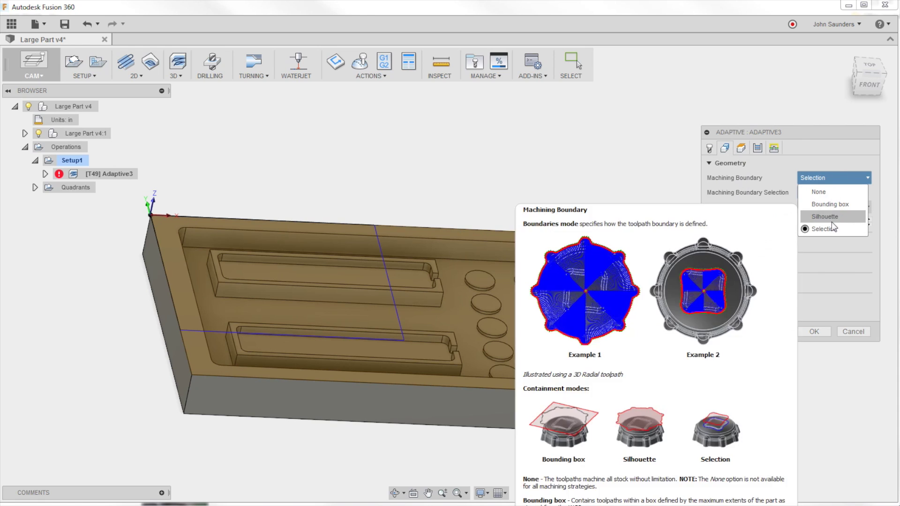
pyautogui.click(830, 228)
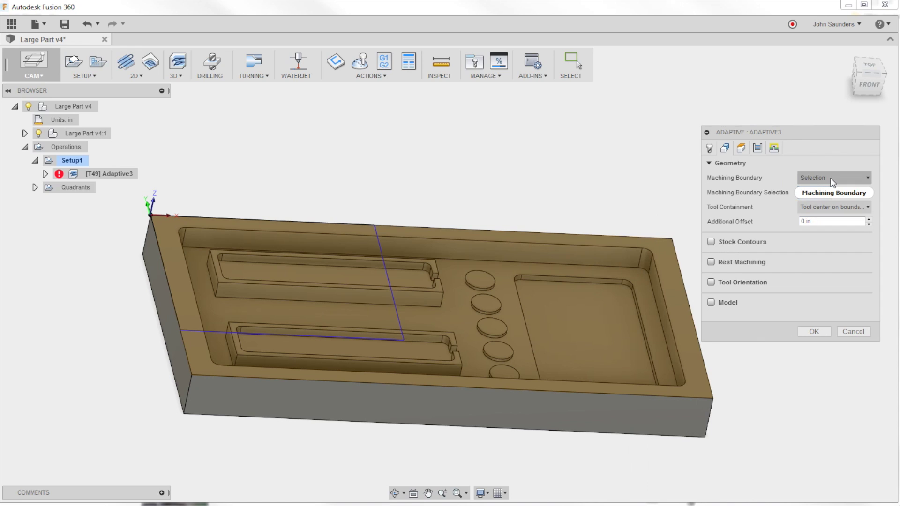
pyautogui.click(812, 192)
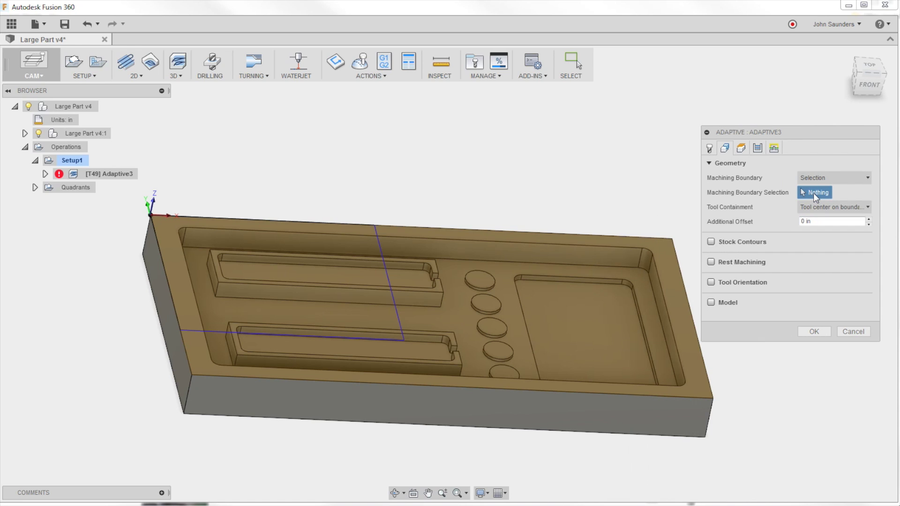
pyautogui.click(382, 249)
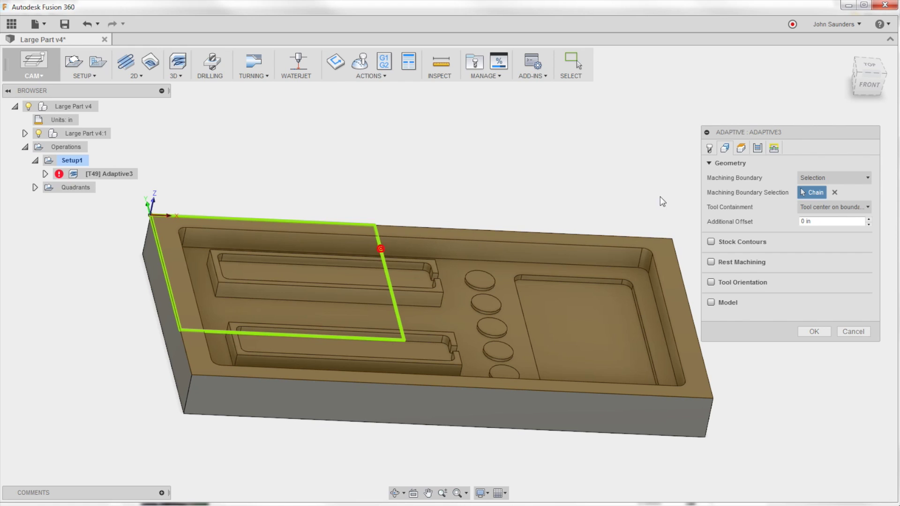
pyautogui.click(814, 331)
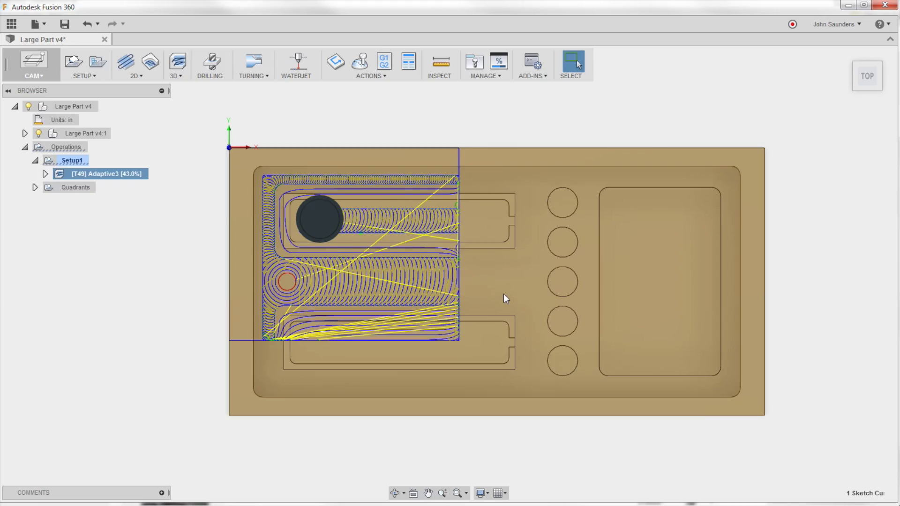
pyautogui.keyDown('shift'); pyautogui.moveTo(519, 275); pyautogui.dragTo(360, 232, button='middle'); pyautogui.keyUp('shift')
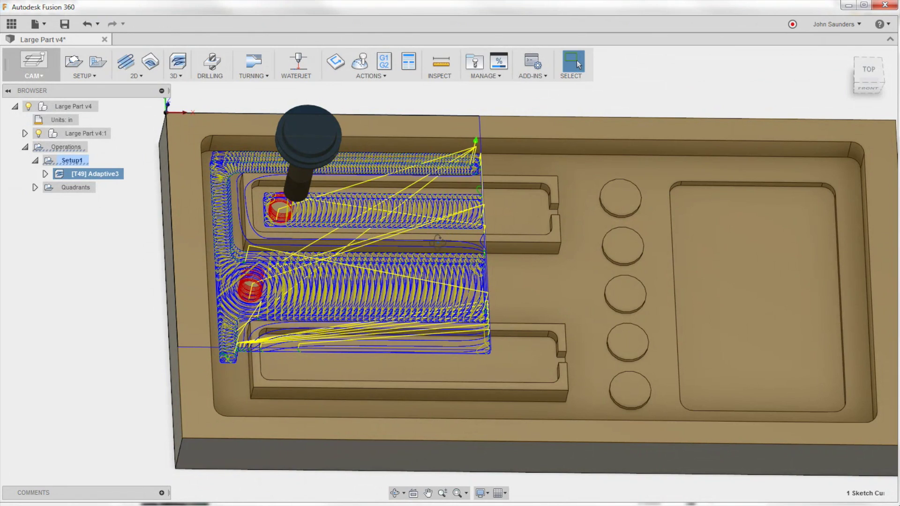
pyautogui.keyDown('shift'); pyautogui.moveTo(438, 241); pyautogui.dragTo(444, 224, button='middle'); pyautogui.keyUp('shift')
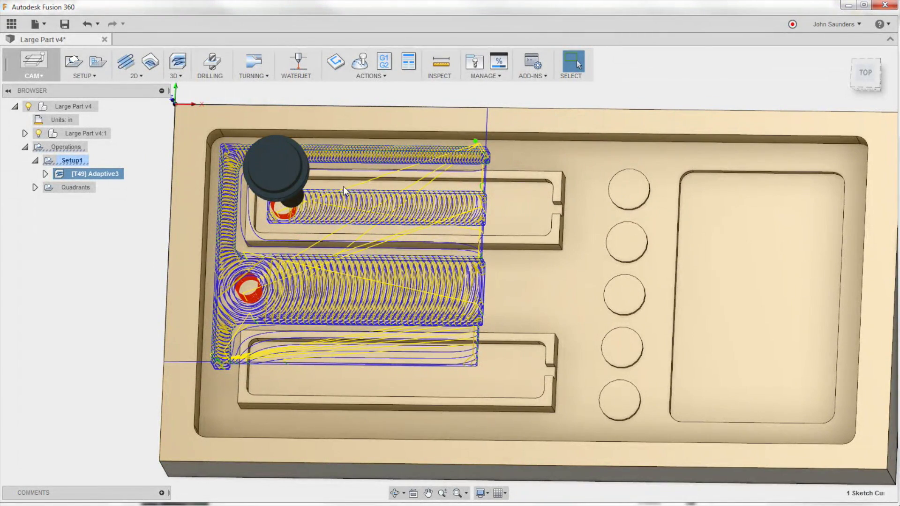
# Step: Create a 2D Adaptive Clearing on the upper long pocket, then view the result from TOP
pyautogui.click(134, 74)
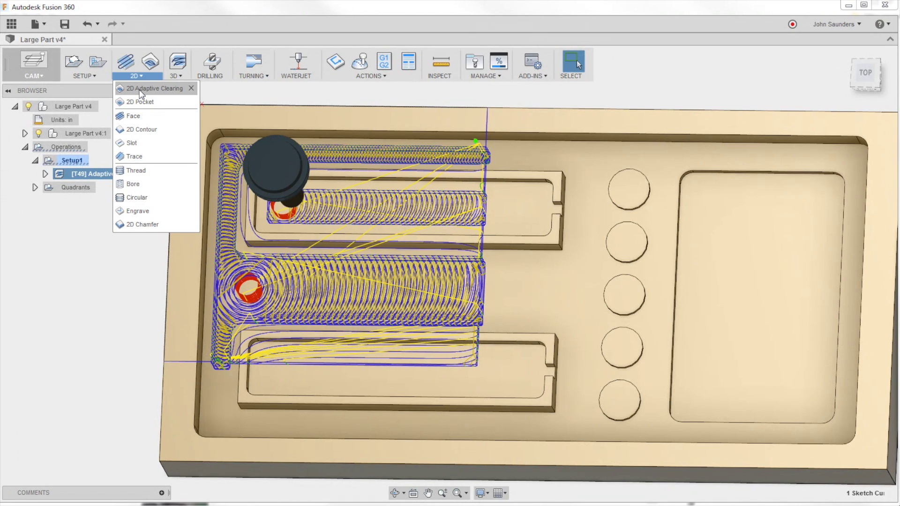
pyautogui.click(140, 89)
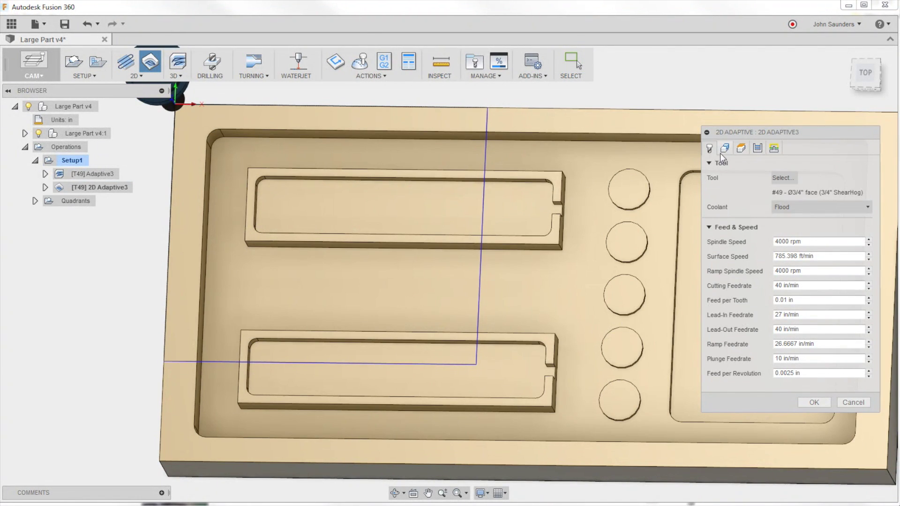
pyautogui.scroll(1, 444, 218)
pyautogui.scroll(2, 442, 215)
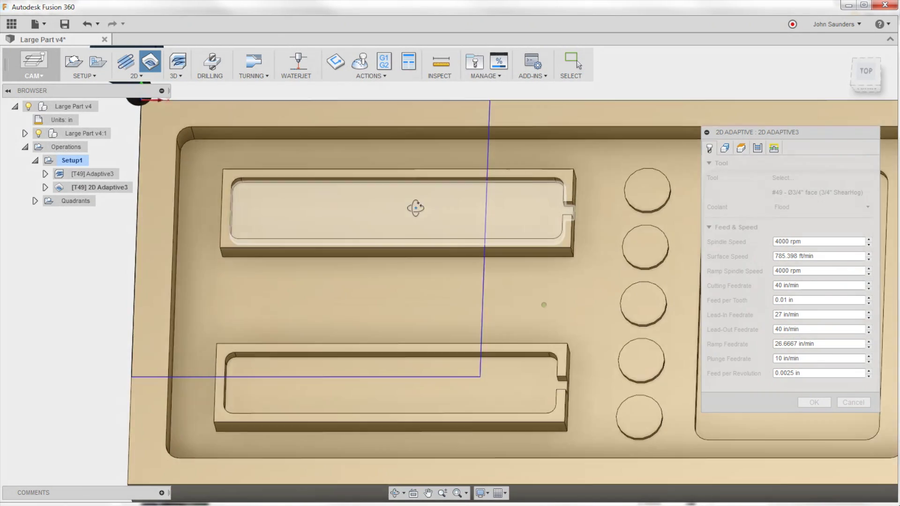
pyautogui.click(370, 201)
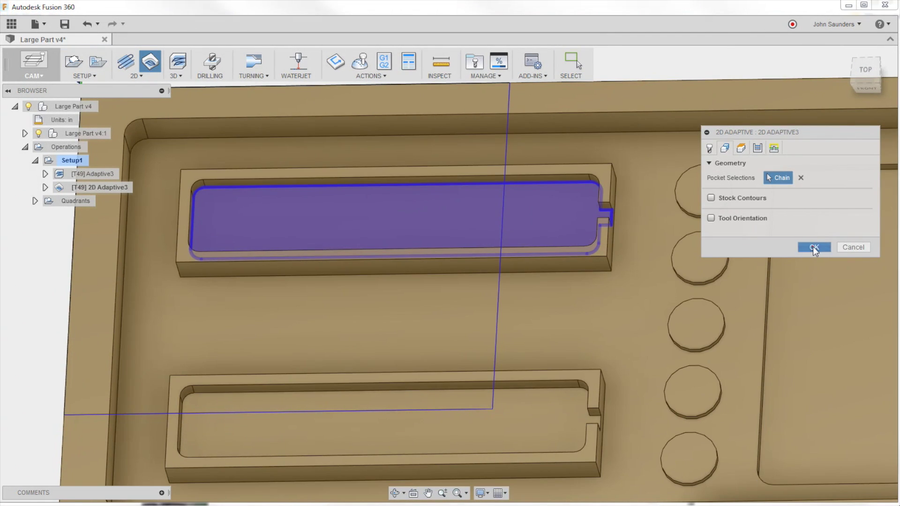
pyautogui.click(812, 247)
pyautogui.scroll(-4, 439, 269)
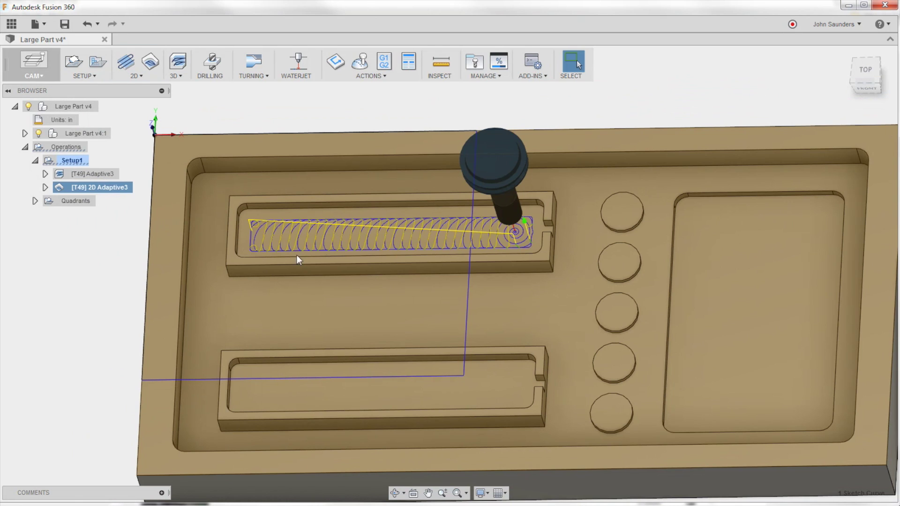
pyautogui.keyDown('shift'); pyautogui.moveTo(407, 251); pyautogui.dragTo(428, 243, button='middle'); pyautogui.keyUp('shift')
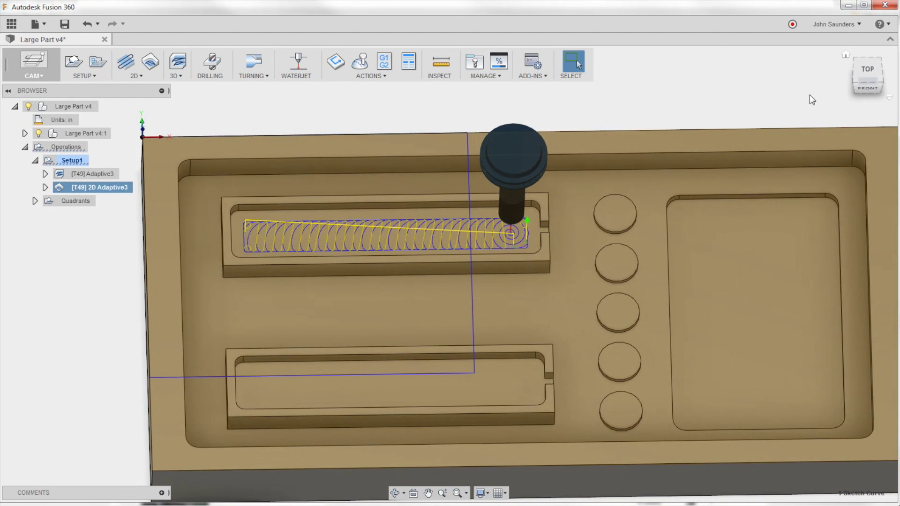
pyautogui.click(872, 68)
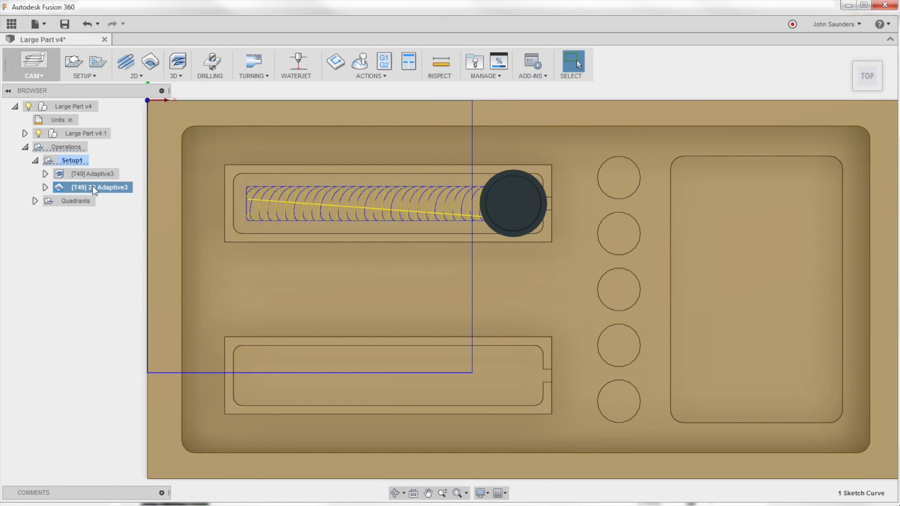
# Step: Make 2D Adaptive3 use the sketched rectangle as its stock contour, then regenerate it
pyautogui.rightClick(93, 187)
pyautogui.click(131, 192)
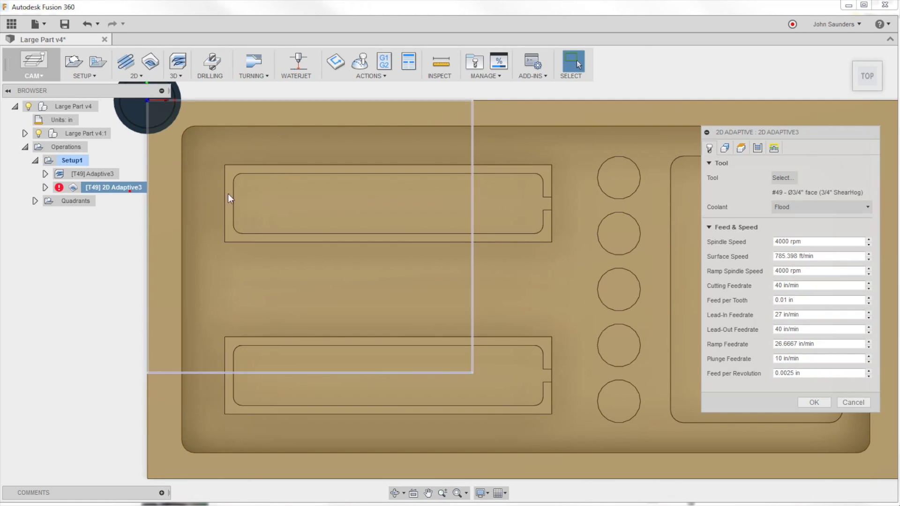
pyautogui.click(725, 148)
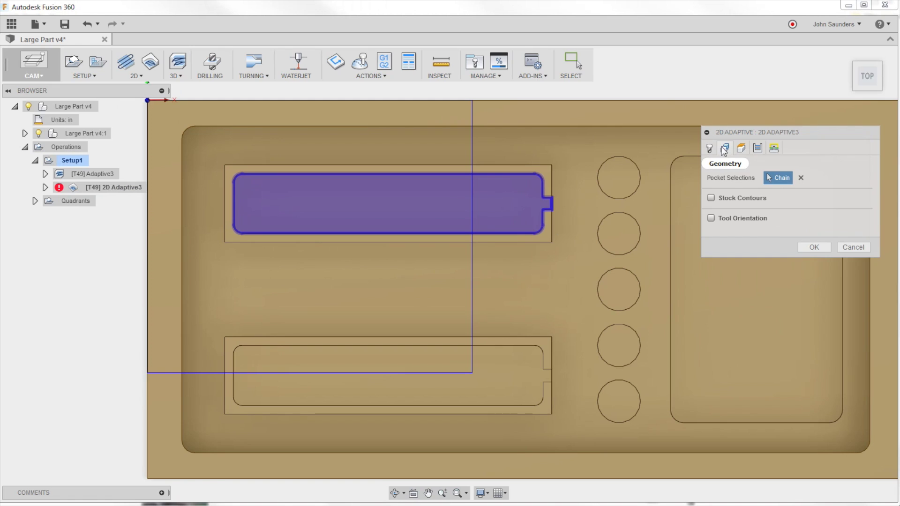
pyautogui.click(711, 198)
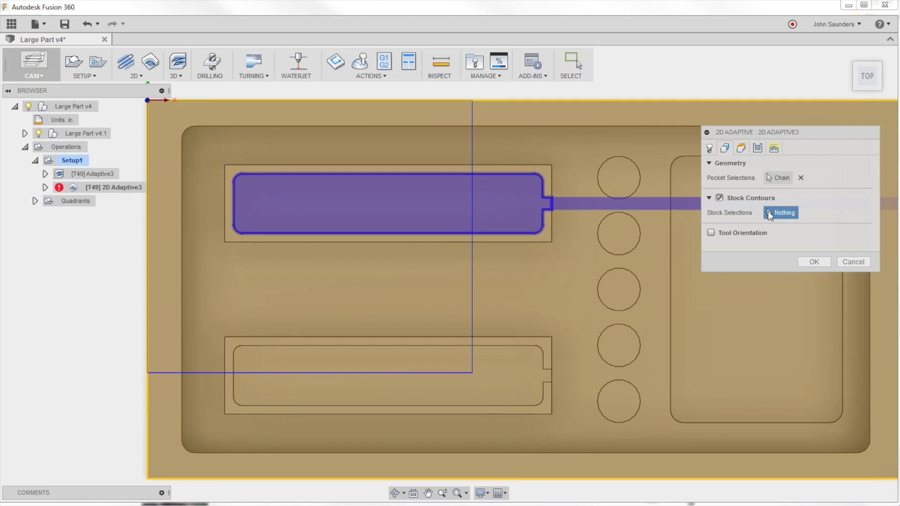
pyautogui.keyDown('shift'); pyautogui.moveTo(586, 197); pyautogui.dragTo(541, 163, button='middle'); pyautogui.keyUp('shift')
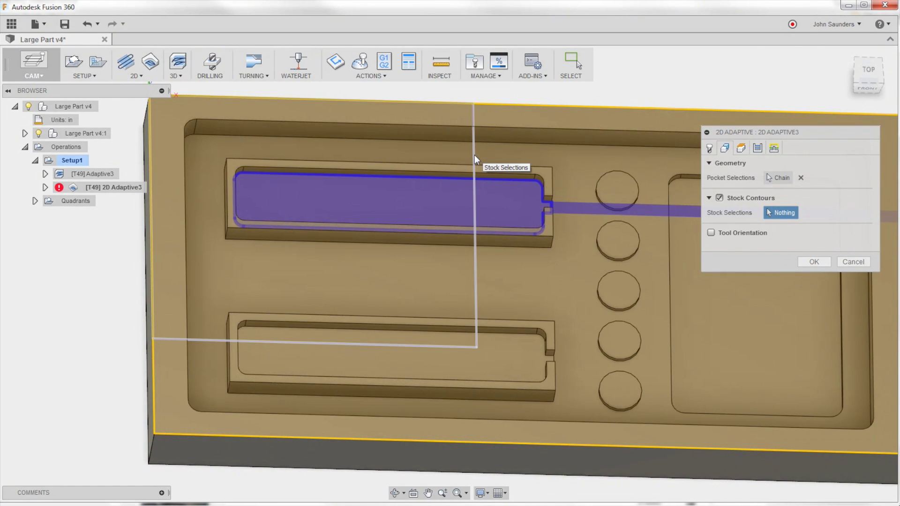
pyautogui.click(475, 154)
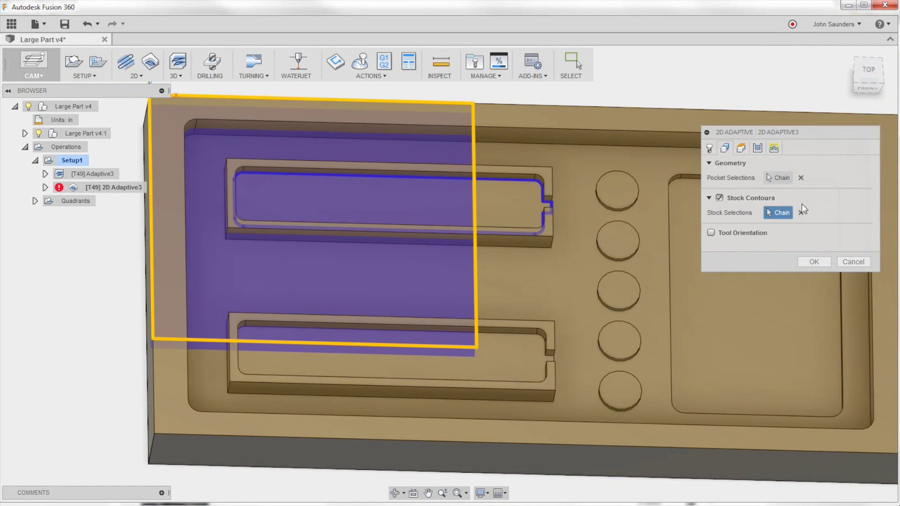
pyautogui.moveTo(759, 128); pyautogui.dragTo(750, 83)
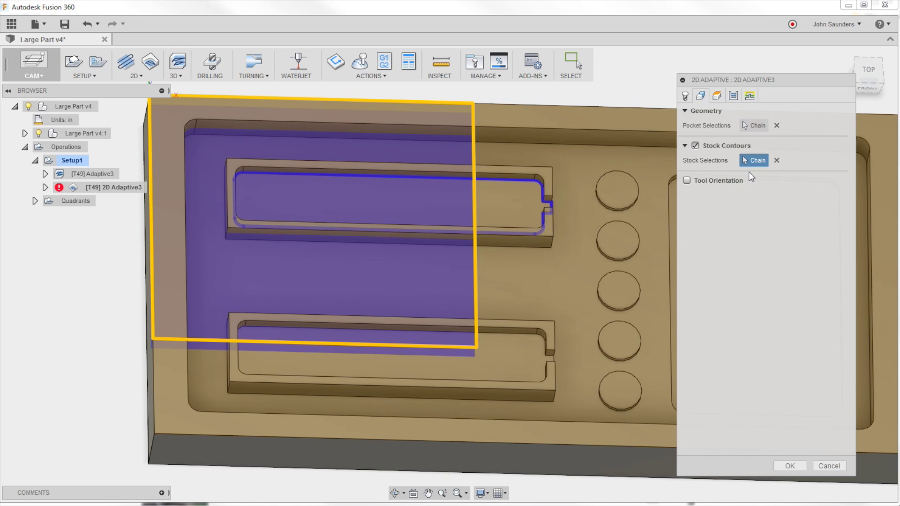
pyautogui.click(778, 468)
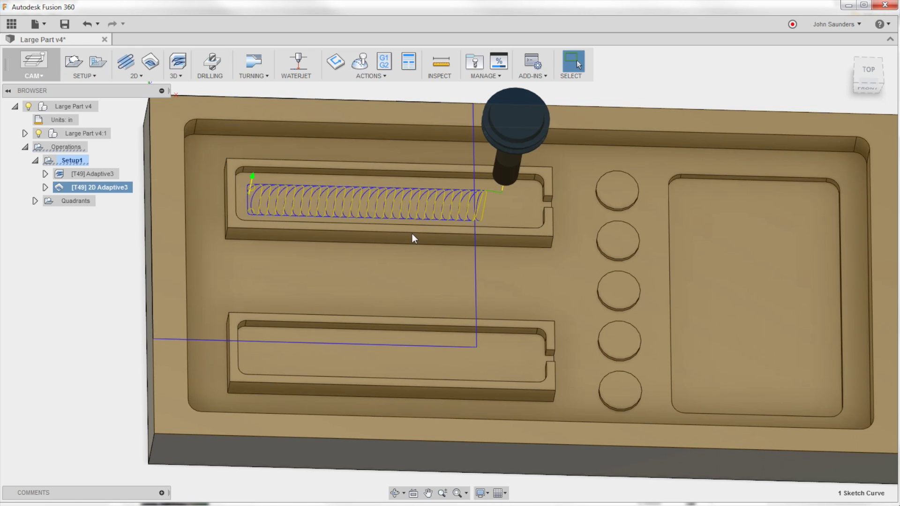
# Step: View the limited pocket toolpath from the top, then from a tilted angle
pyautogui.keyDown('shift'); pyautogui.moveTo(413, 238); pyautogui.dragTo(436, 266, button='middle'); pyautogui.keyUp('shift')
pyautogui.click(854, 89)
pyautogui.scroll(5, 406, 188)
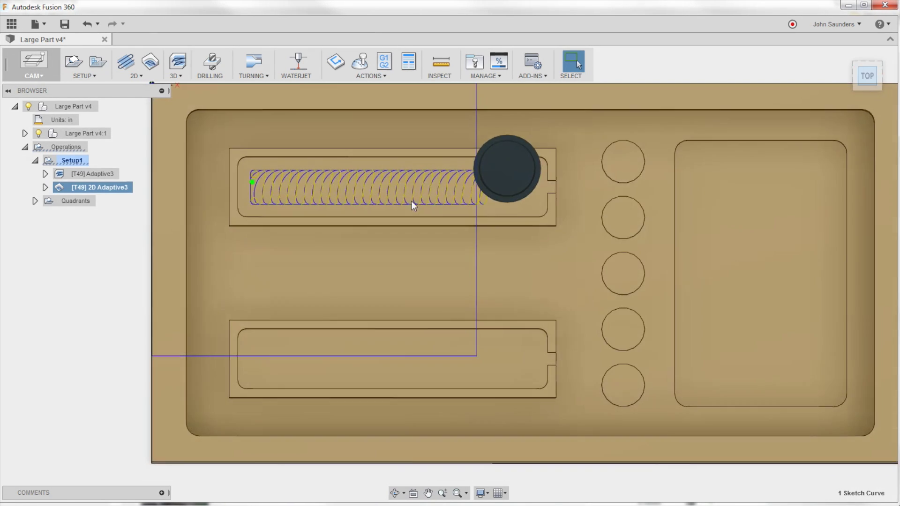
pyautogui.keyDown('shift'); pyautogui.moveTo(405, 188); pyautogui.dragTo(324, 162, button='middle'); pyautogui.keyUp('shift')
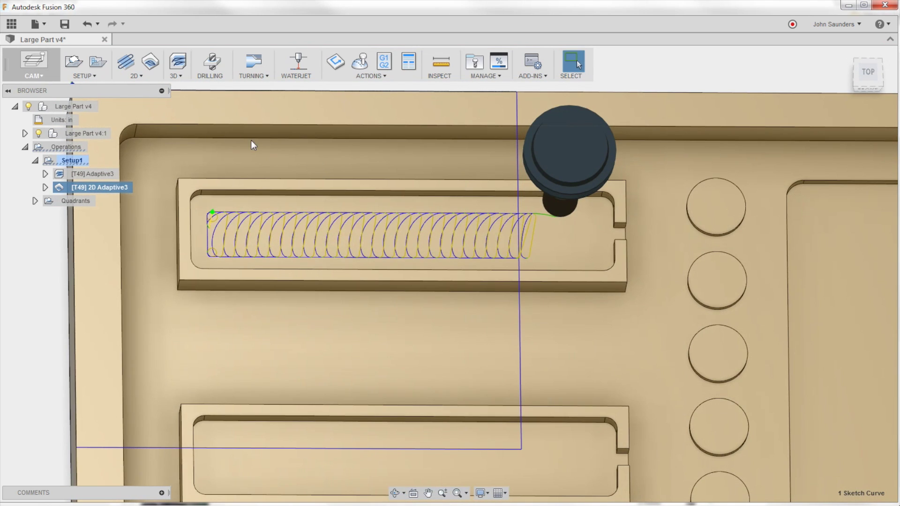
pyautogui.click(139, 75)
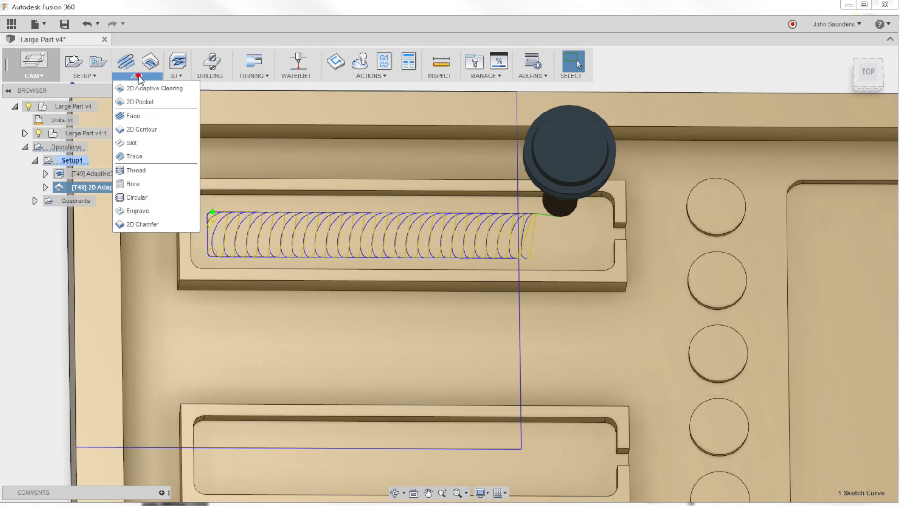
pyautogui.click(162, 127)
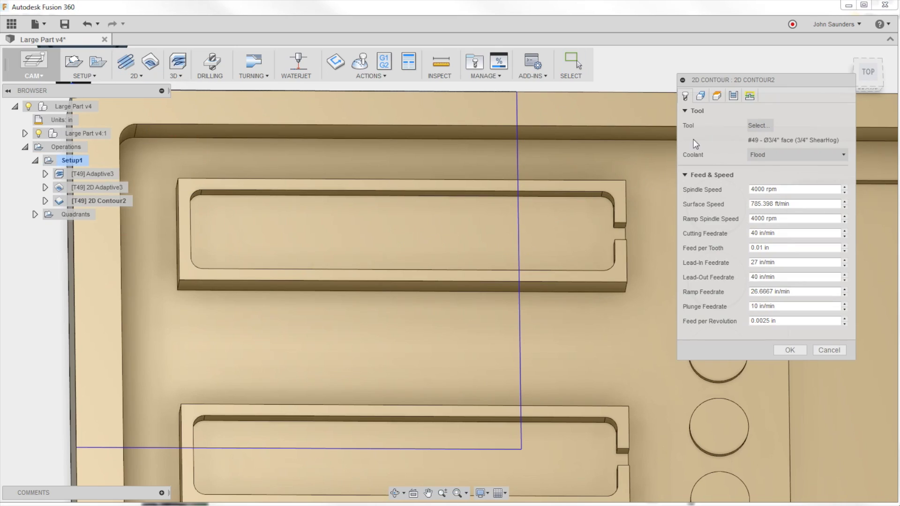
pyautogui.click(702, 123)
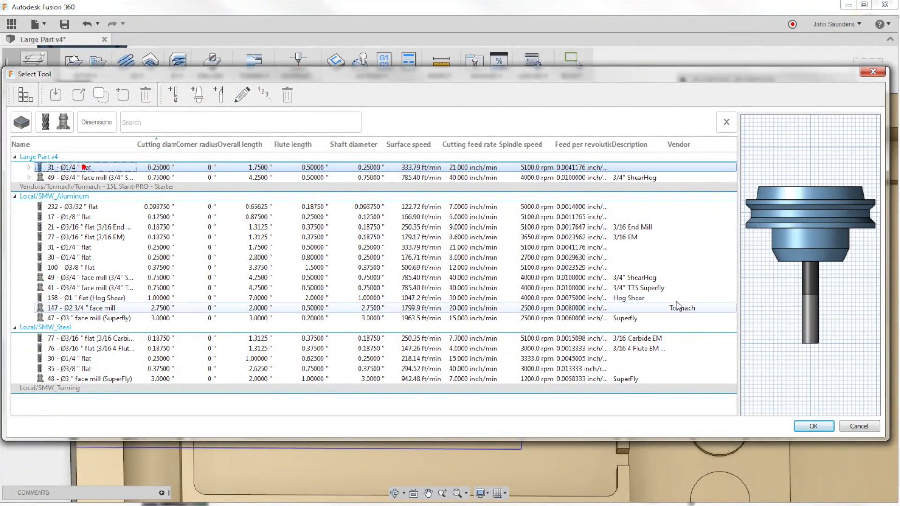
pyautogui.click(814, 426)
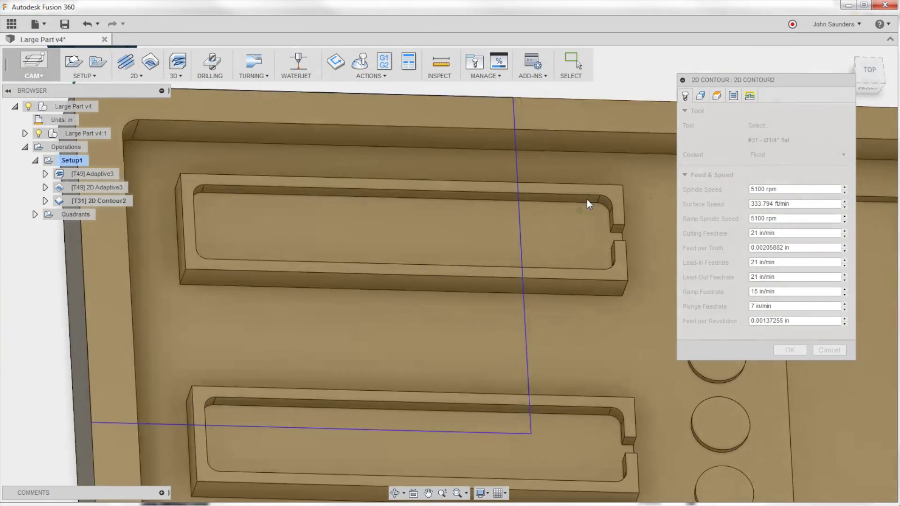
pyautogui.click(576, 205)
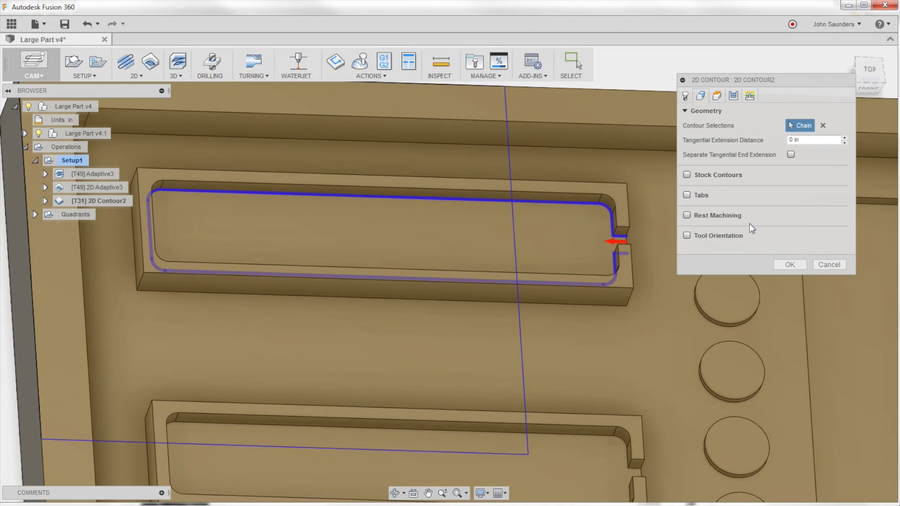
pyautogui.click(789, 264)
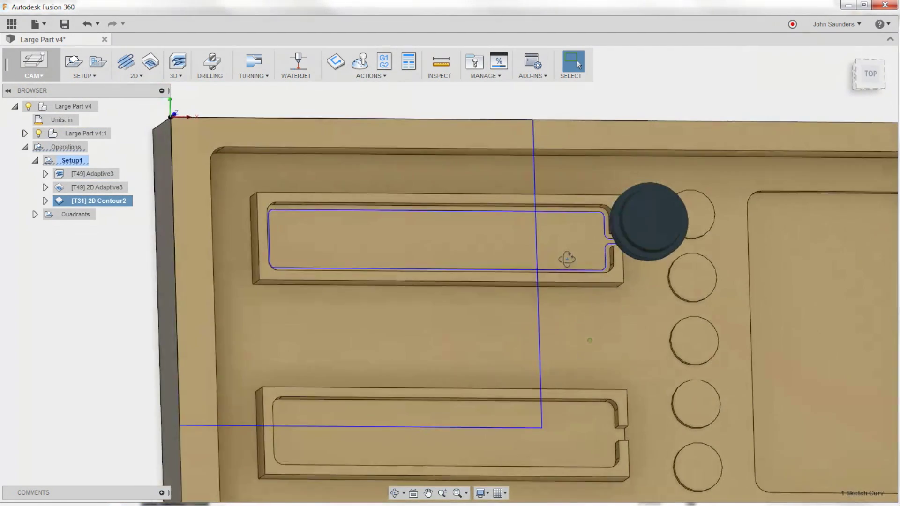
pyautogui.keyDown('shift'); pyautogui.moveTo(567, 259); pyautogui.dragTo(572, 231, button='middle'); pyautogui.keyUp('shift')
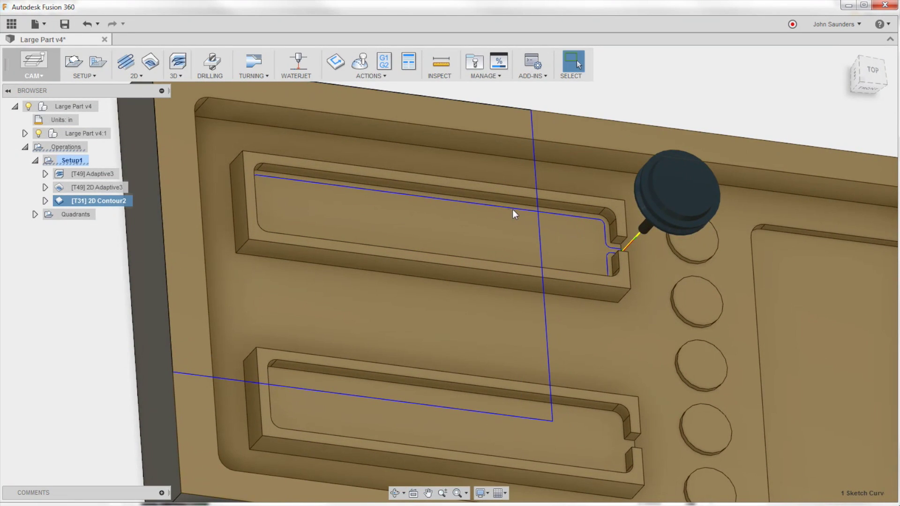
pyautogui.keyDown('shift'); pyautogui.moveTo(513, 210); pyautogui.dragTo(486, 210, button='middle'); pyautogui.keyUp('shift')
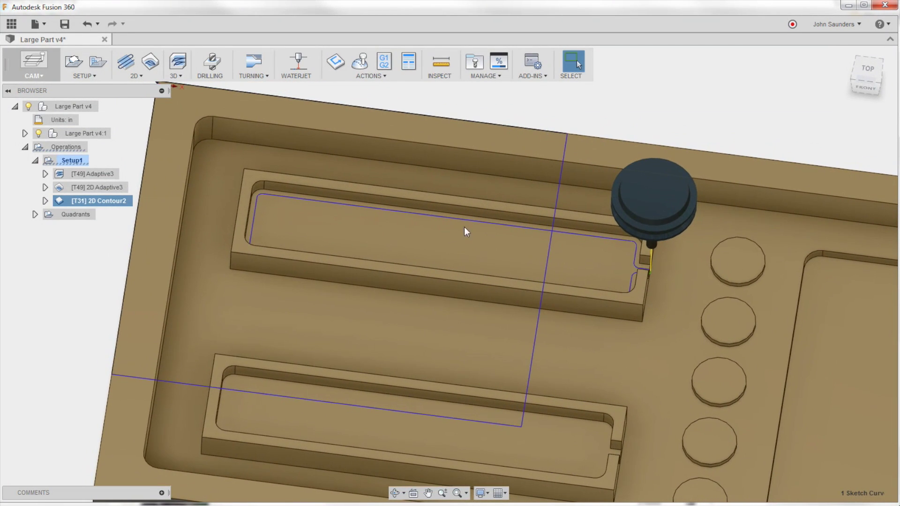
pyautogui.scroll(1, 466, 232)
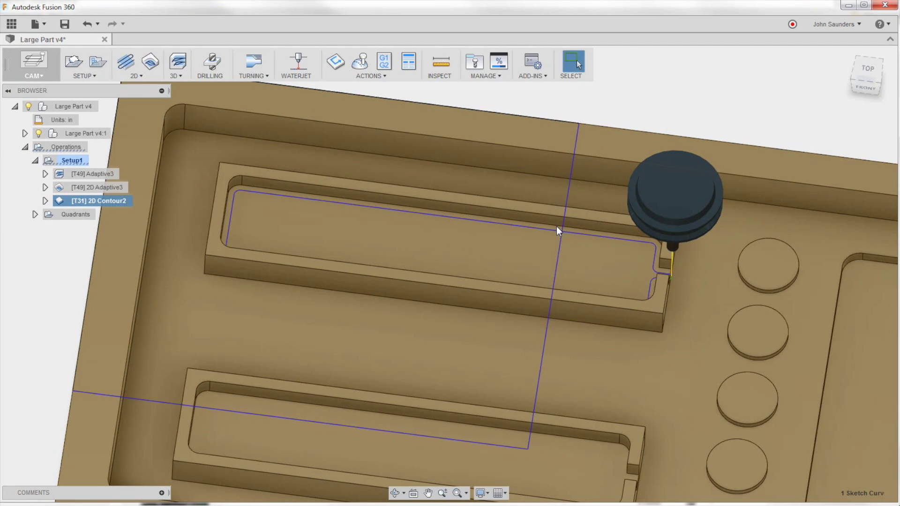
pyautogui.keyDown('shift'); pyautogui.moveTo(569, 228); pyautogui.dragTo(551, 223, button='middle'); pyautogui.keyUp('shift')
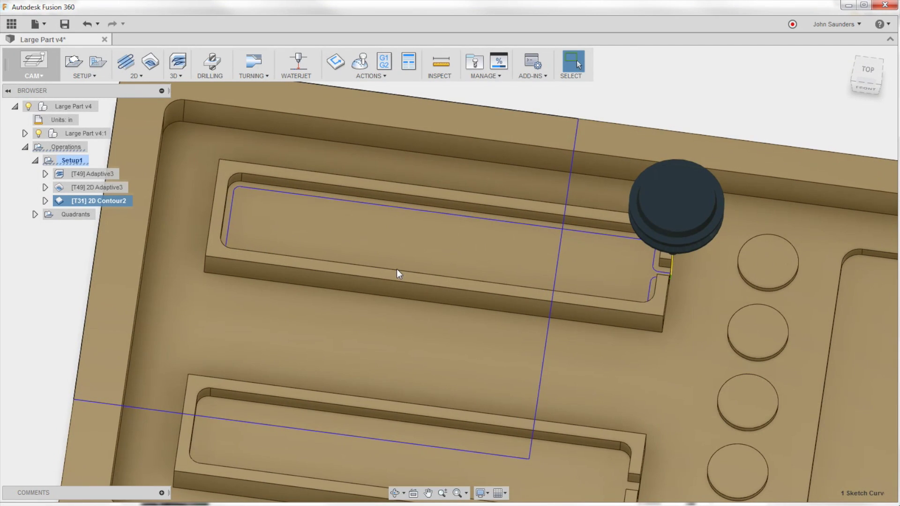
# Step: Turn on Stock Contours in 2D Contour2 with the sketch rectangle selected and regenerate it
pyautogui.rightClick(95, 202)
pyautogui.click(109, 205)
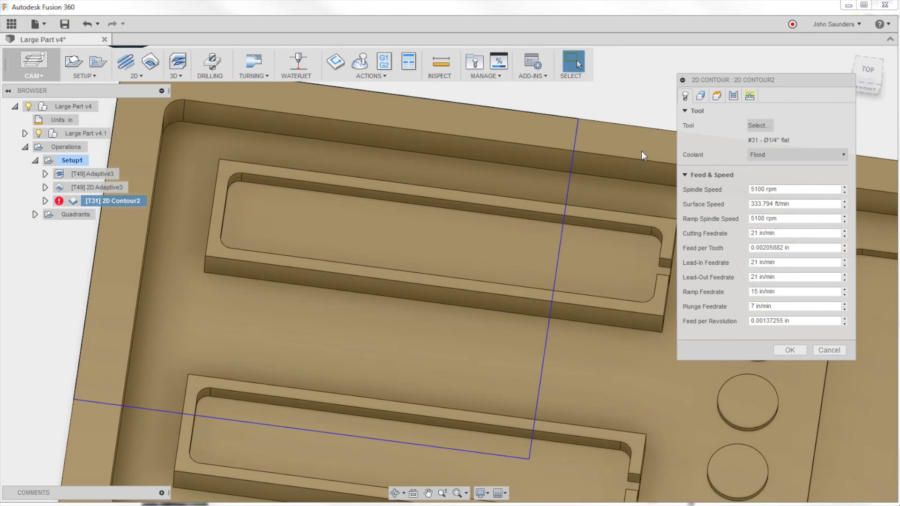
pyautogui.click(700, 95)
pyautogui.click(687, 175)
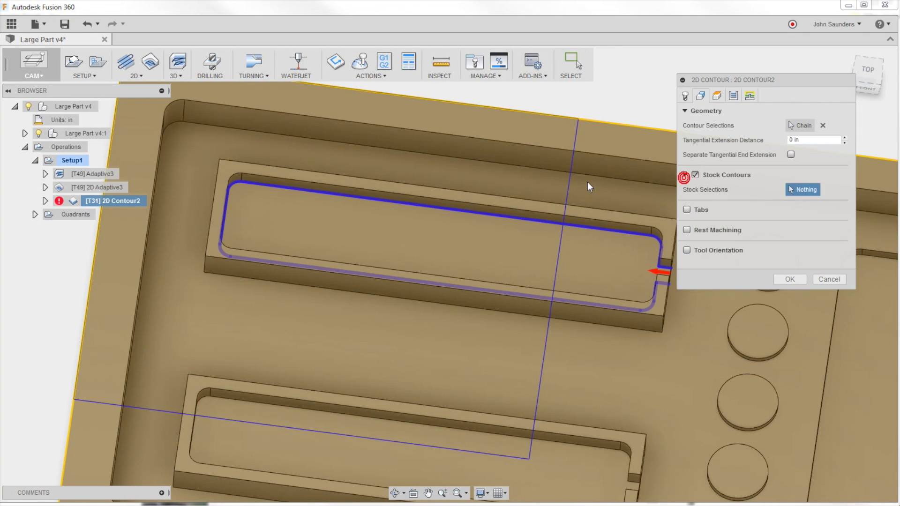
pyautogui.click(568, 187)
pyautogui.click(775, 278)
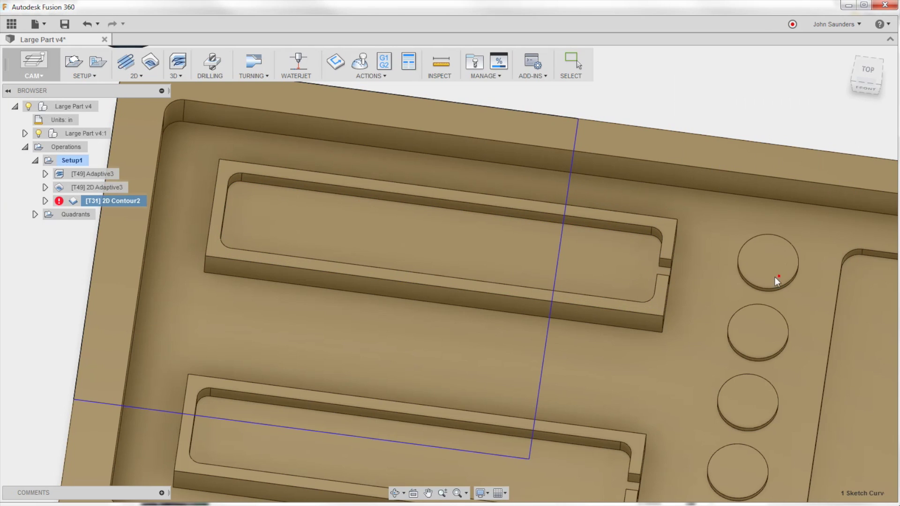
pyautogui.moveTo(531, 240)
pyautogui.keyDown('shift'); pyautogui.mouseDown(button='middle')
pyautogui.moveTo(532, 254)
pyautogui.moveTo(526, 231)
pyautogui.mouseUp(button='middle'); pyautogui.keyUp('shift')
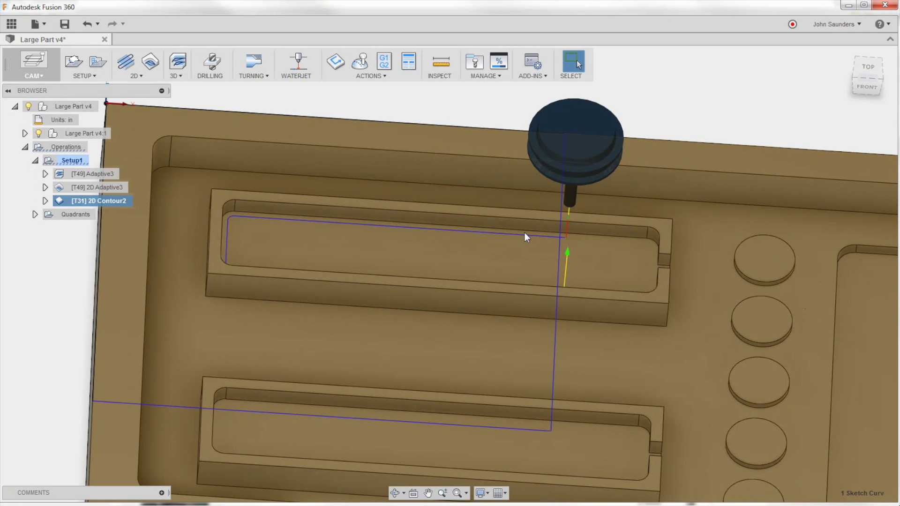
pyautogui.scroll(-4, 525, 232)
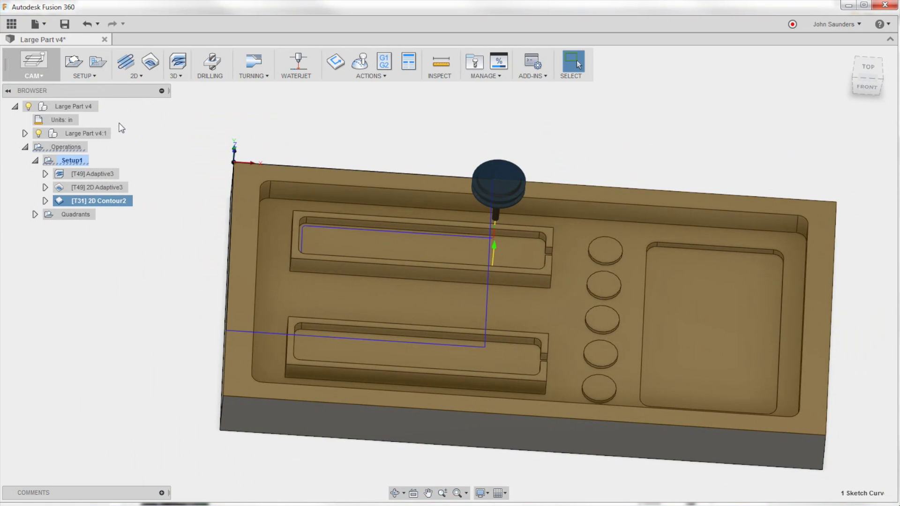
# Step: In the Model workspace, stretch Sketch2's rectangle corner into the large right pocket, then return to CAM
pyautogui.click(35, 73)
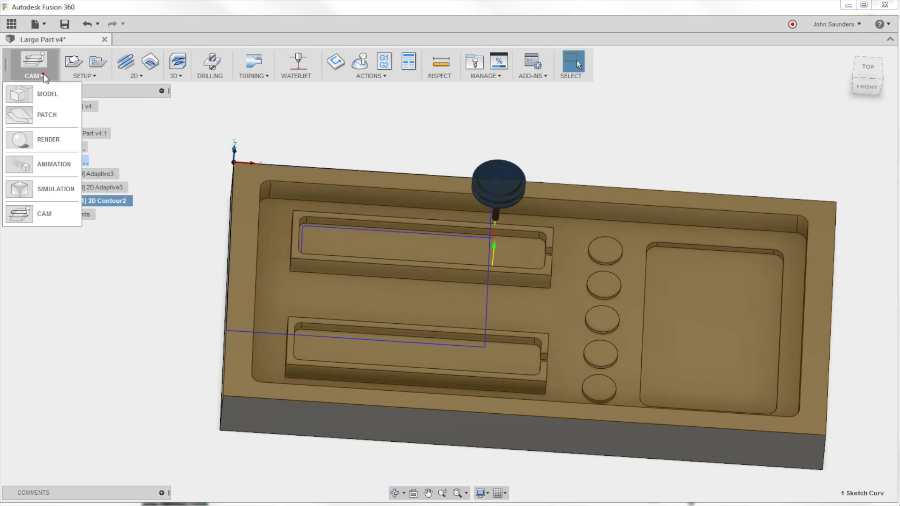
pyautogui.click(46, 96)
pyautogui.click(78, 187)
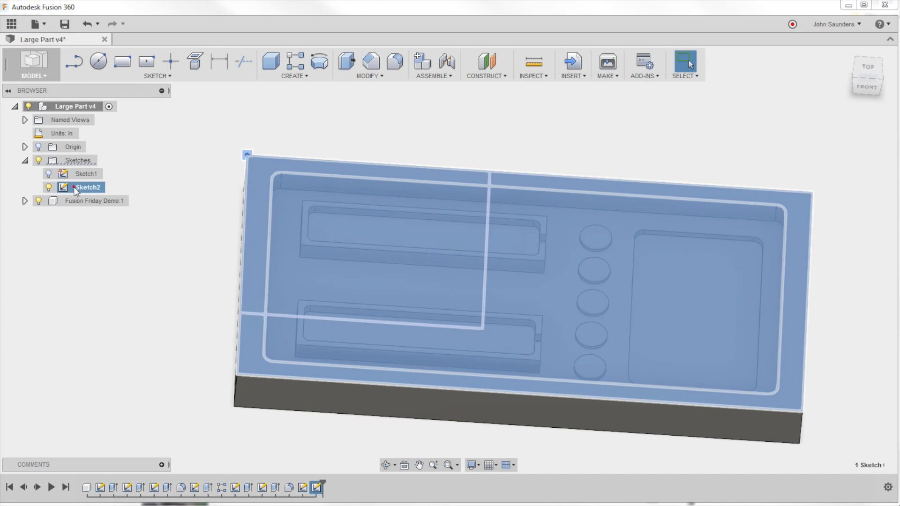
pyautogui.rightClick(78, 191)
pyautogui.click(109, 211)
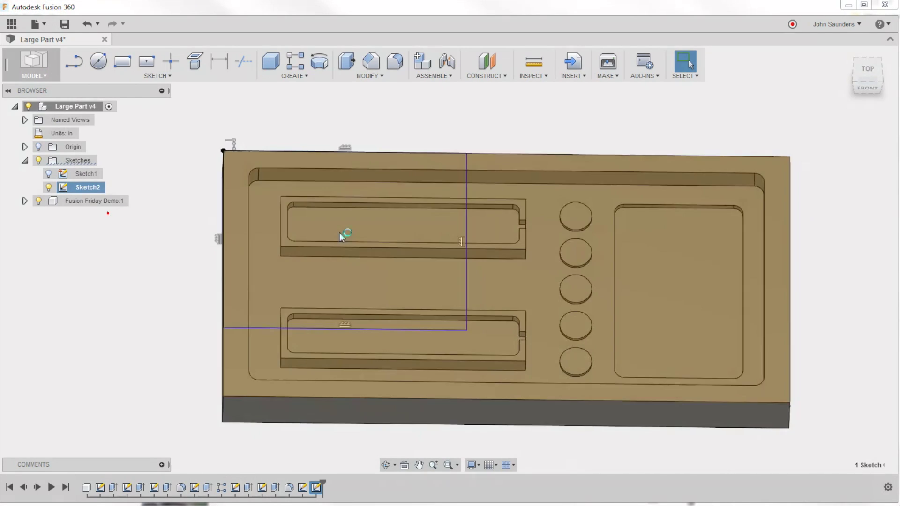
pyautogui.moveTo(408, 323)
pyautogui.mouseDown()
pyautogui.moveTo(515, 263)
pyautogui.moveTo(529, 281)
pyautogui.moveTo(585, 274)
pyautogui.moveTo(601, 260)
pyautogui.mouseUp()
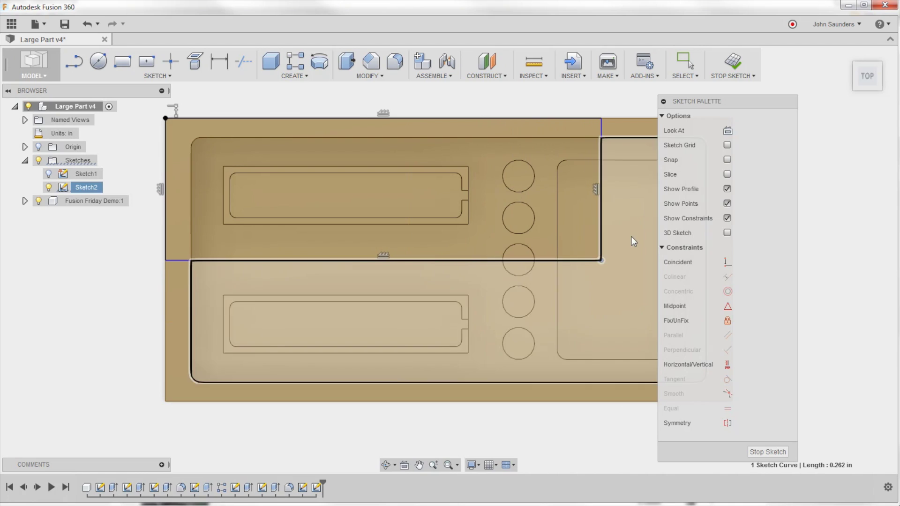
pyautogui.click(731, 66)
pyautogui.click(34, 75)
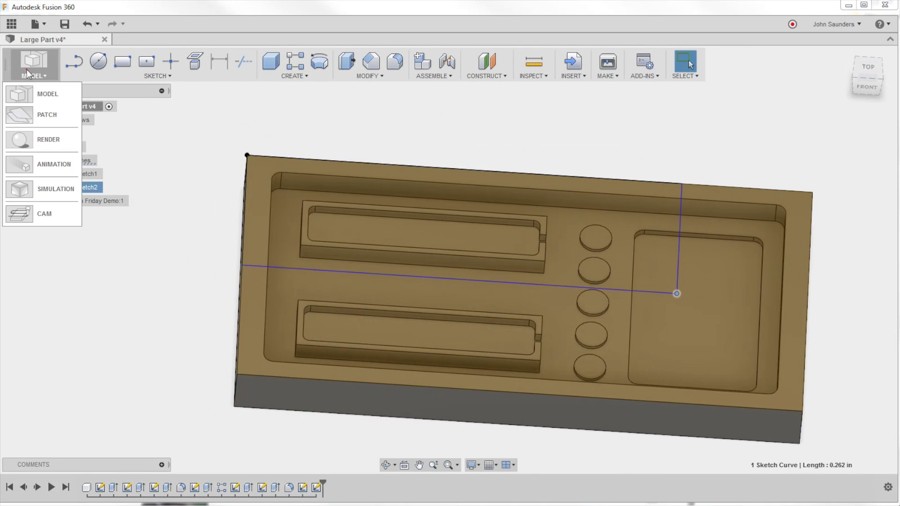
pyautogui.click(45, 214)
# Step: Generate all toolpaths in Setup1
pyautogui.click(65, 161)
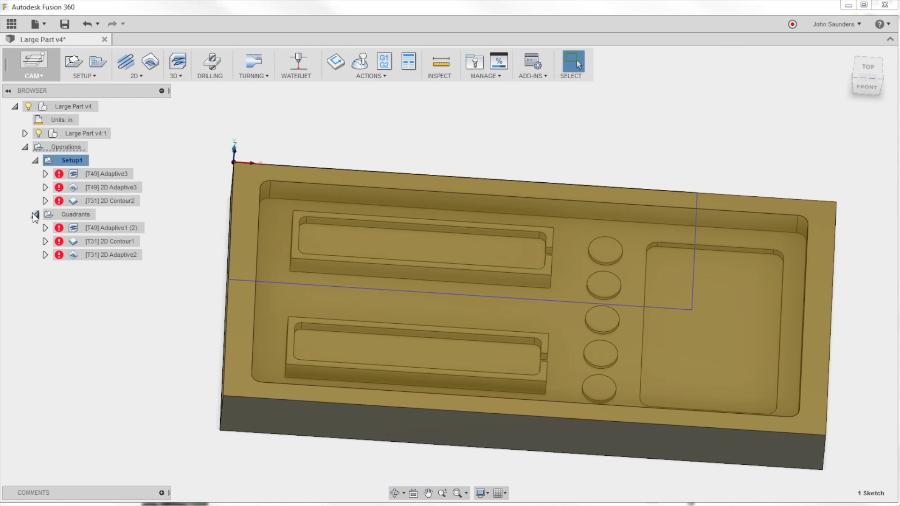
pyautogui.rightClick(63, 161)
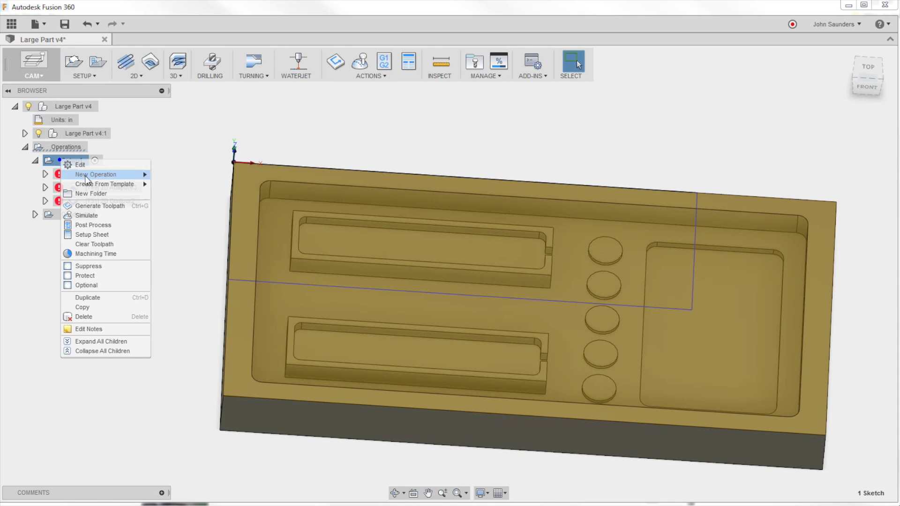
pyautogui.click(98, 206)
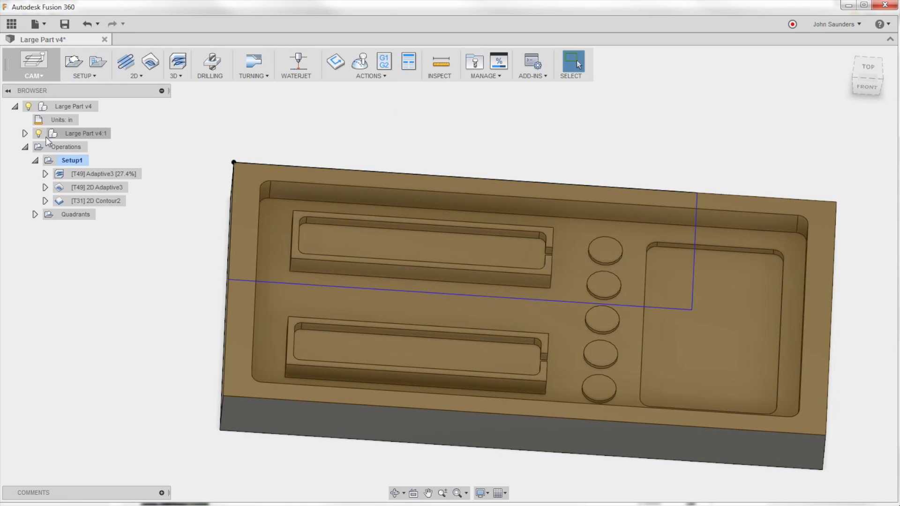
# Step: Browse the part's sketches in the tree and display the Adaptive3 toolpath
pyautogui.click(25, 133)
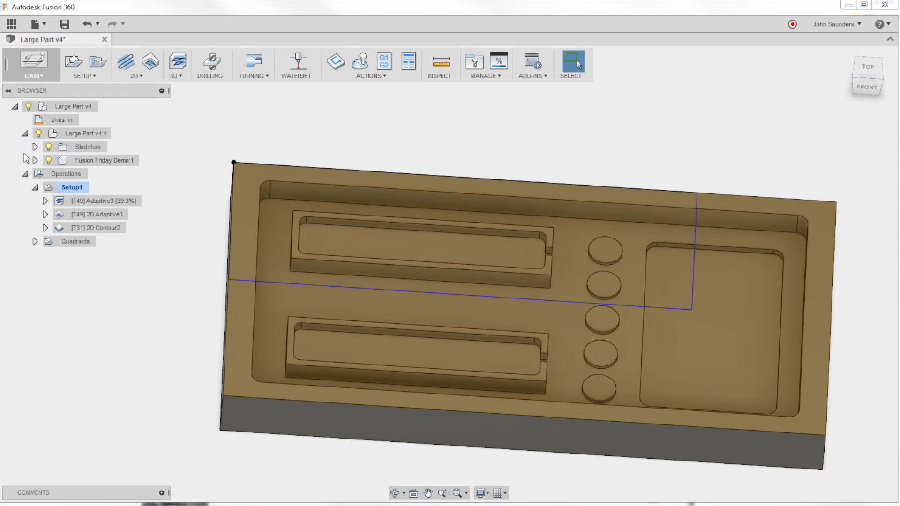
pyautogui.click(34, 147)
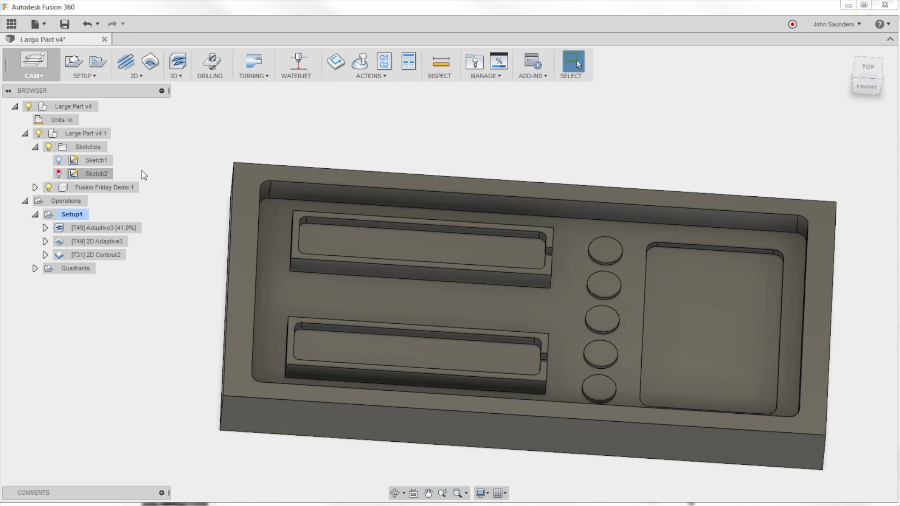
pyautogui.click(35, 146)
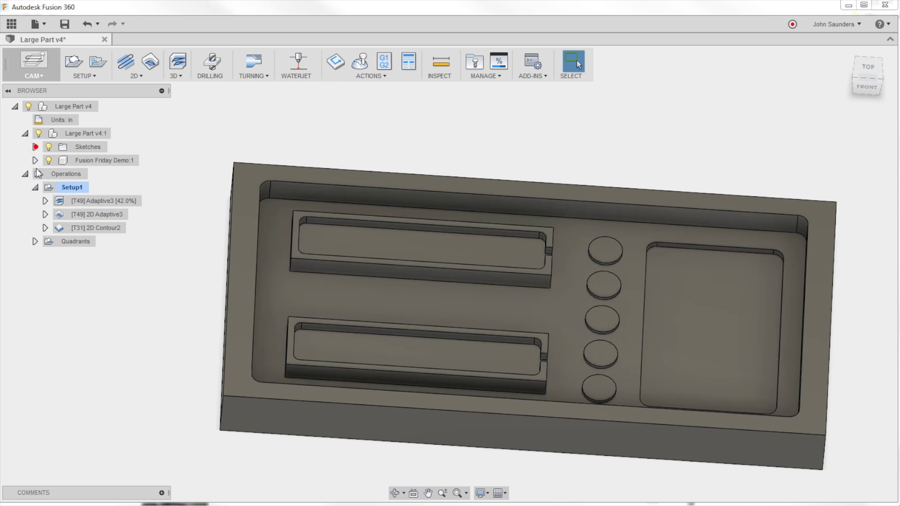
pyautogui.click(113, 200)
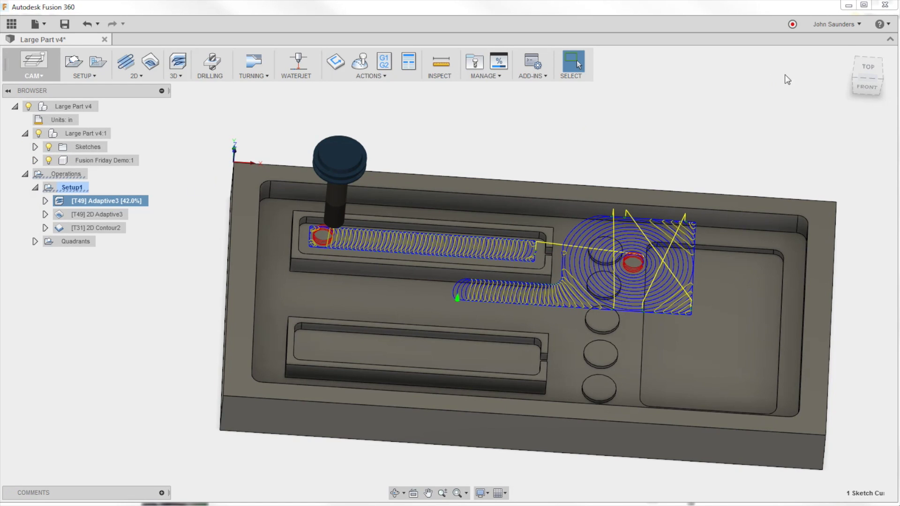
# Step: From the top view, inspect the 2D Adaptive3, 2D Contour2 and Adaptive3 toolpaths in turn
pyautogui.click(865, 70)
pyautogui.click(95, 213)
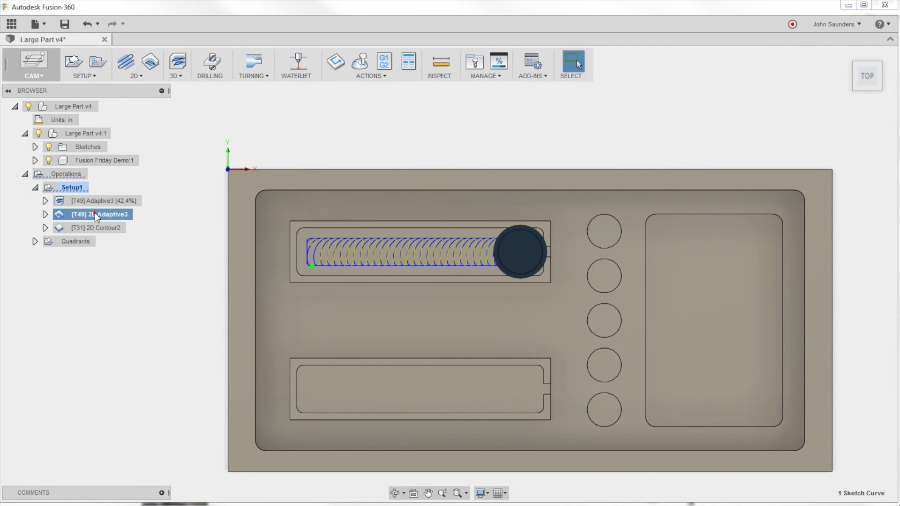
pyautogui.click(95, 228)
pyautogui.keyDown('shift'); pyautogui.moveTo(249, 260); pyautogui.dragTo(326, 216, button='middle'); pyautogui.keyUp('shift')
pyautogui.scroll(2, 327, 215)
pyautogui.keyDown('shift'); pyautogui.moveTo(549, 343); pyautogui.dragTo(520, 276, button='middle'); pyautogui.keyUp('shift')
pyautogui.press('Escape')
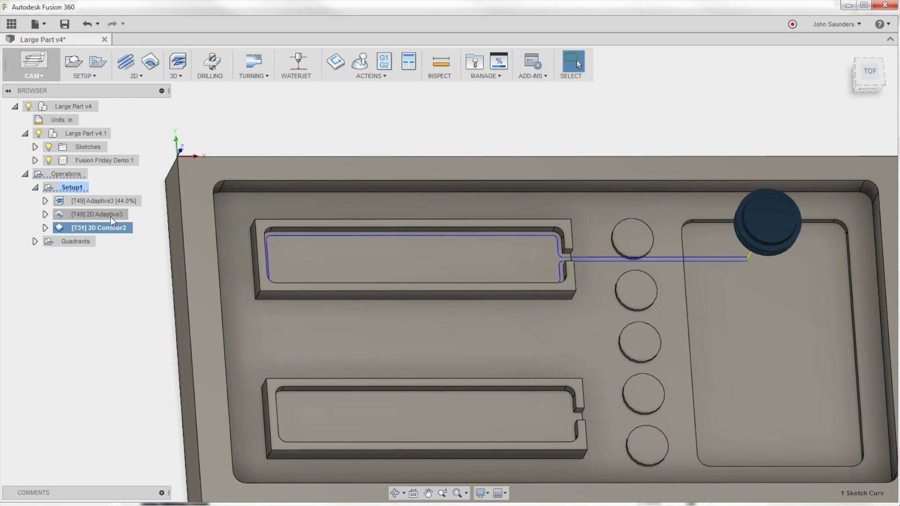
pyautogui.scroll(2, 604, 253)
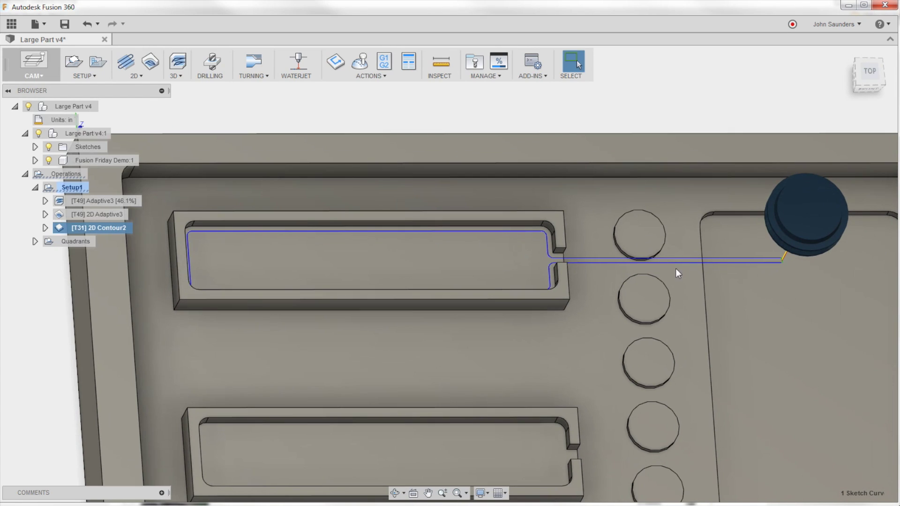
pyautogui.click(101, 217)
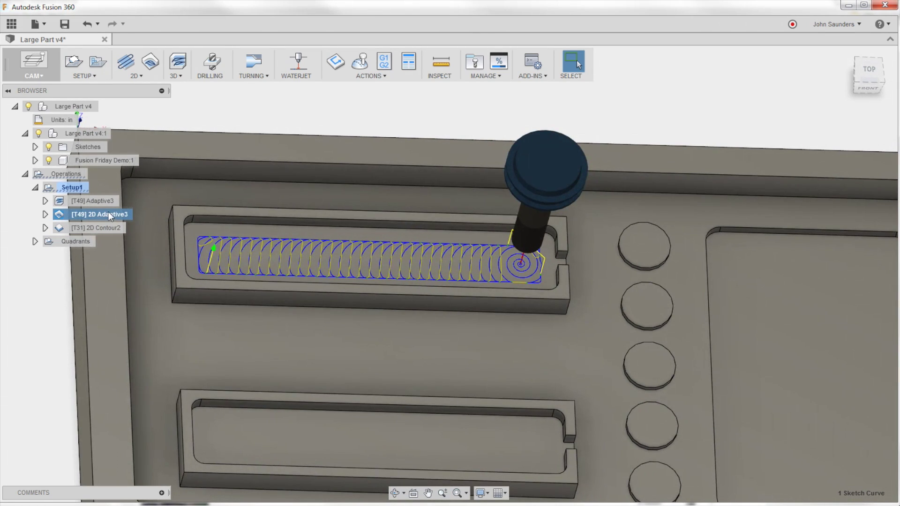
pyautogui.click(93, 201)
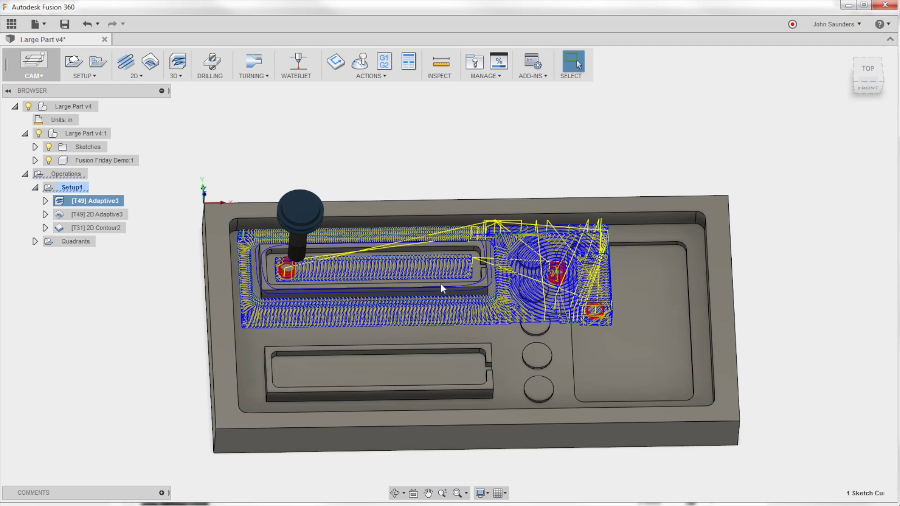
pyautogui.click(176, 73)
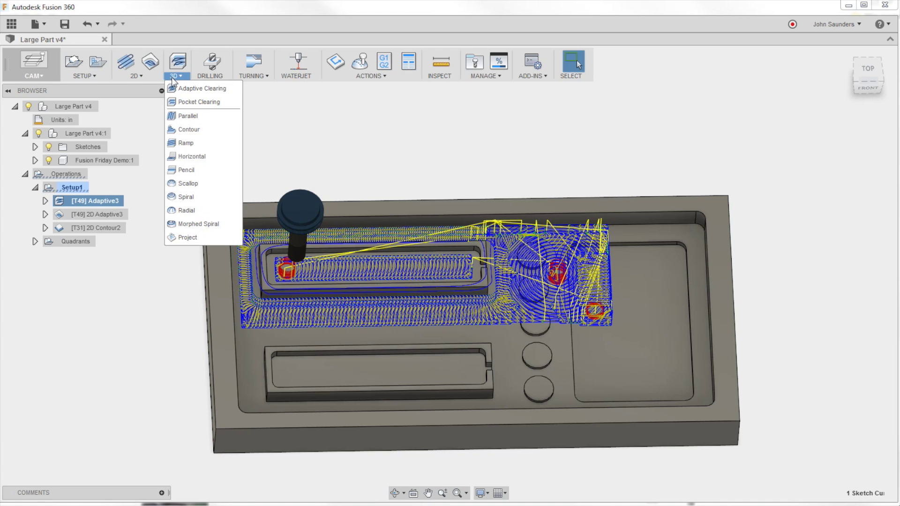
pyautogui.click(173, 77)
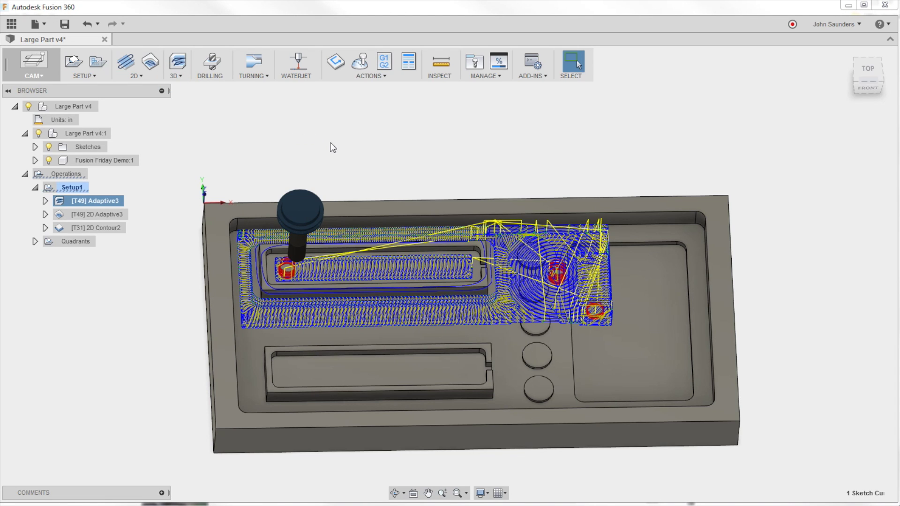
pyautogui.keyDown('shift'); pyautogui.moveTo(332, 147); pyautogui.dragTo(379, 122, button='middle'); pyautogui.keyUp('shift')
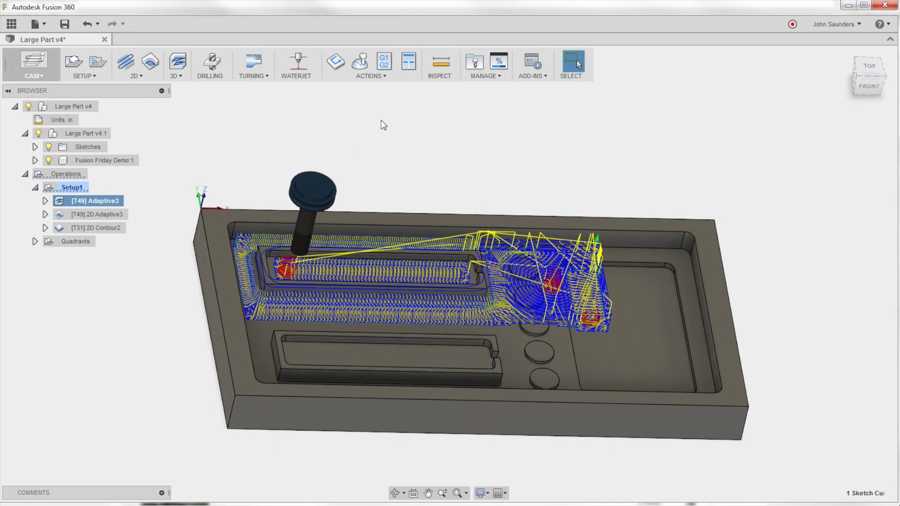